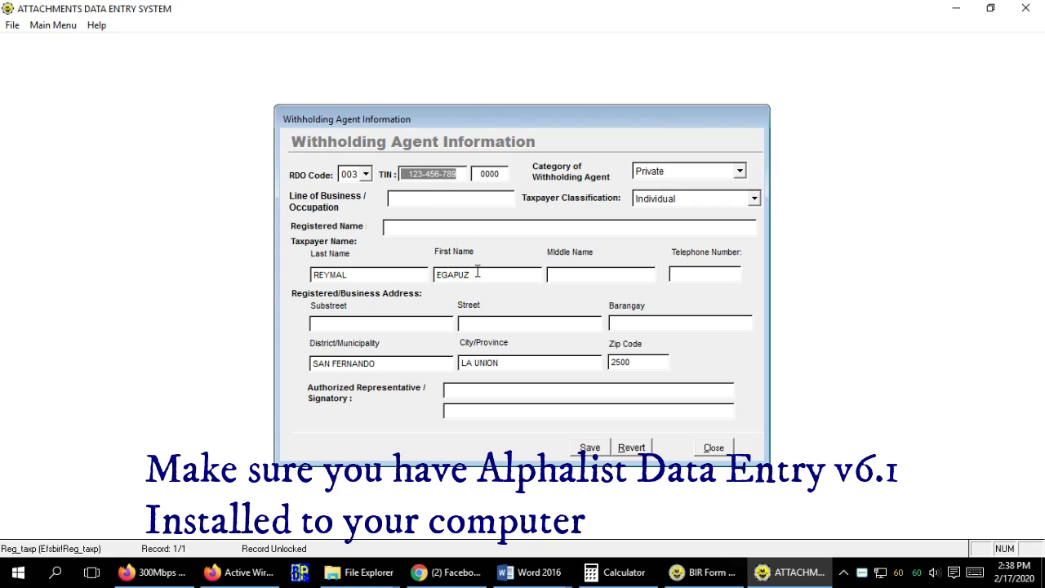
Fill in the withholding agent's middle name, then save and close the agent information form.
left_click(583, 273)
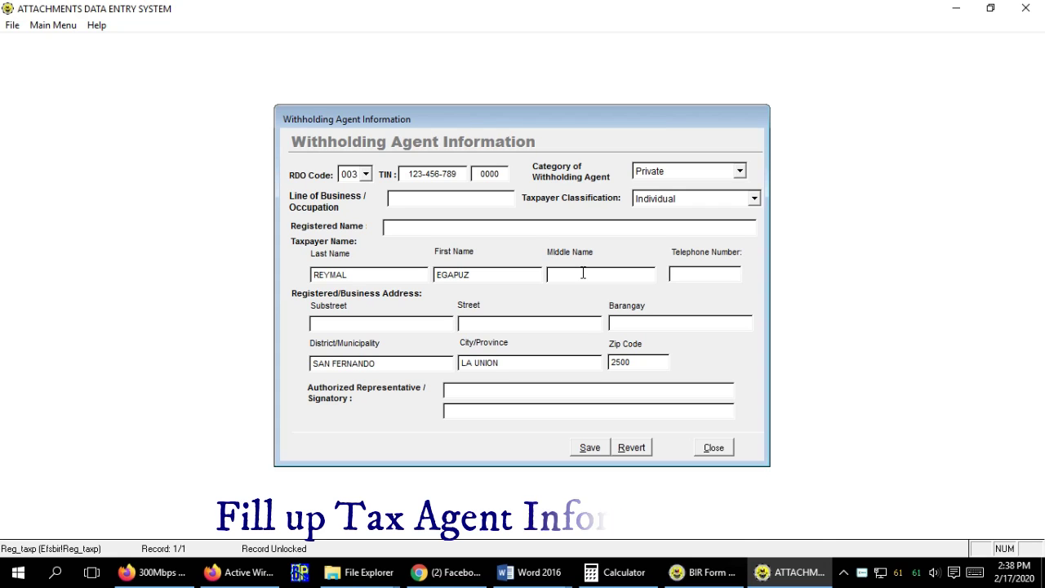
type("RA")
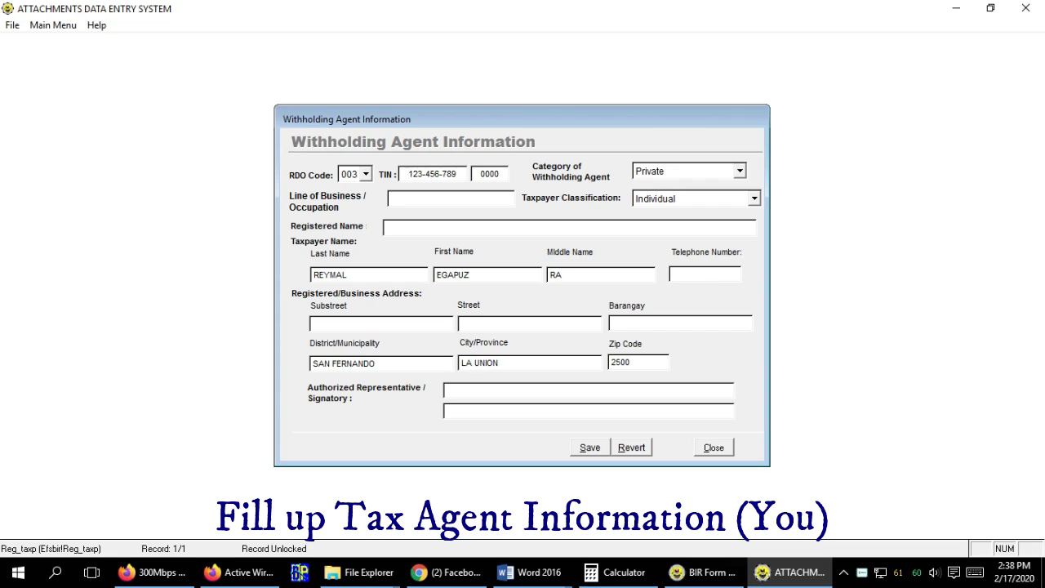
type("POLI")
left_click(707, 277)
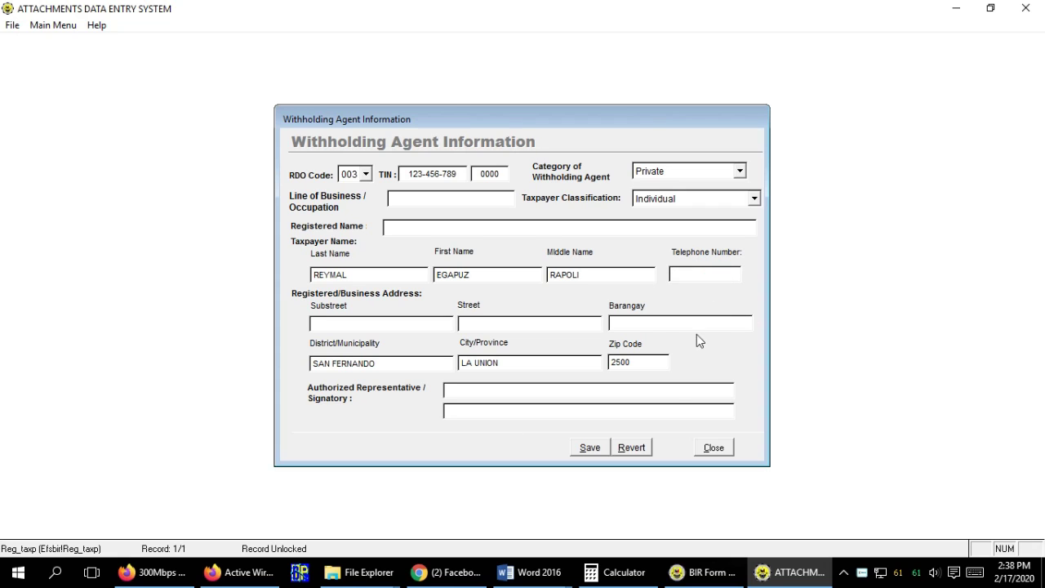
left_click(592, 450)
left_click(714, 449)
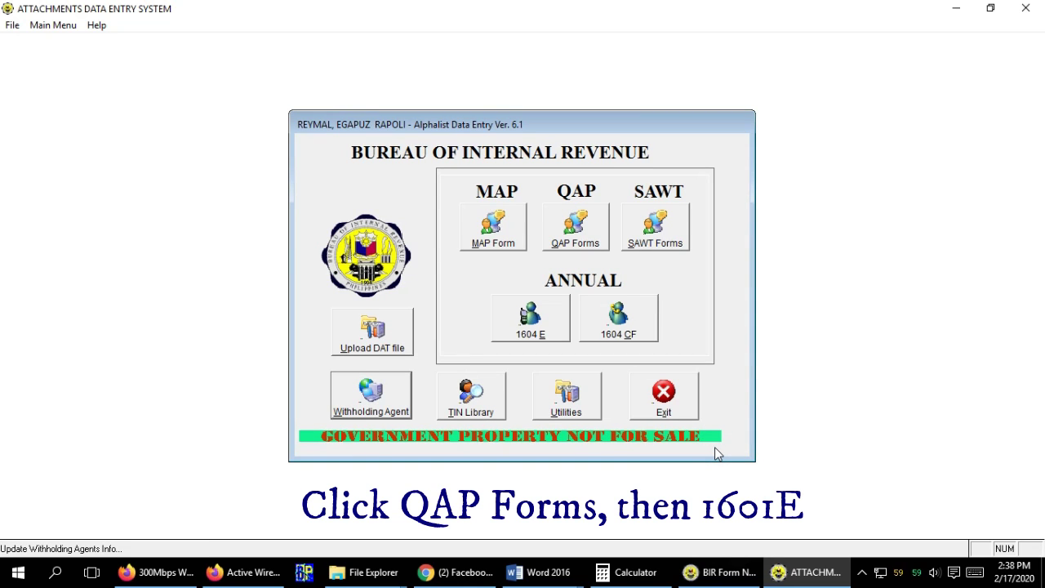
Open the 1601E return with month 01, taxes withheld Y and quarter 1Q, and enter January 2020 Schedule I.
left_click(597, 233)
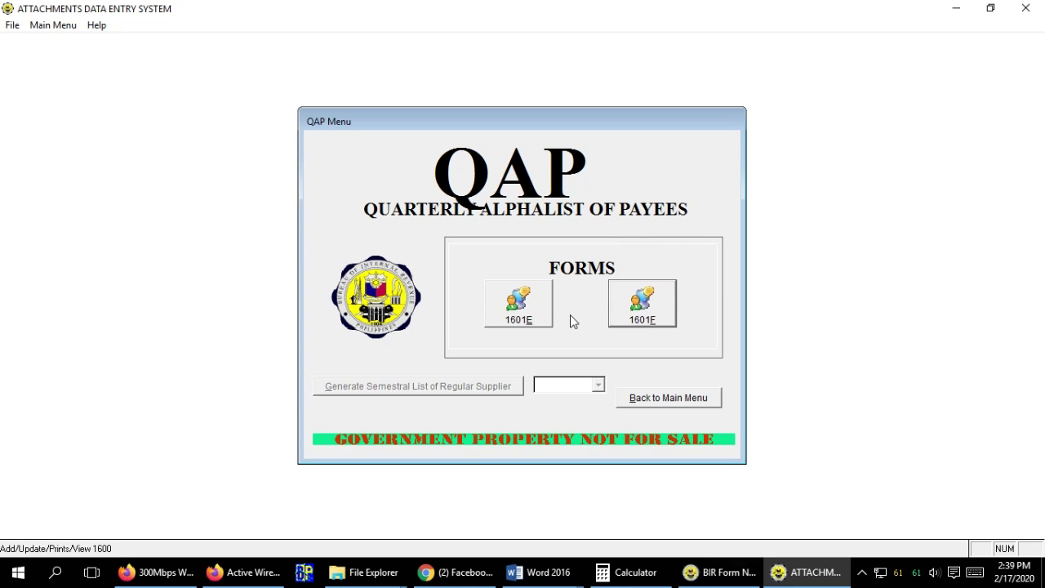
left_click(533, 323)
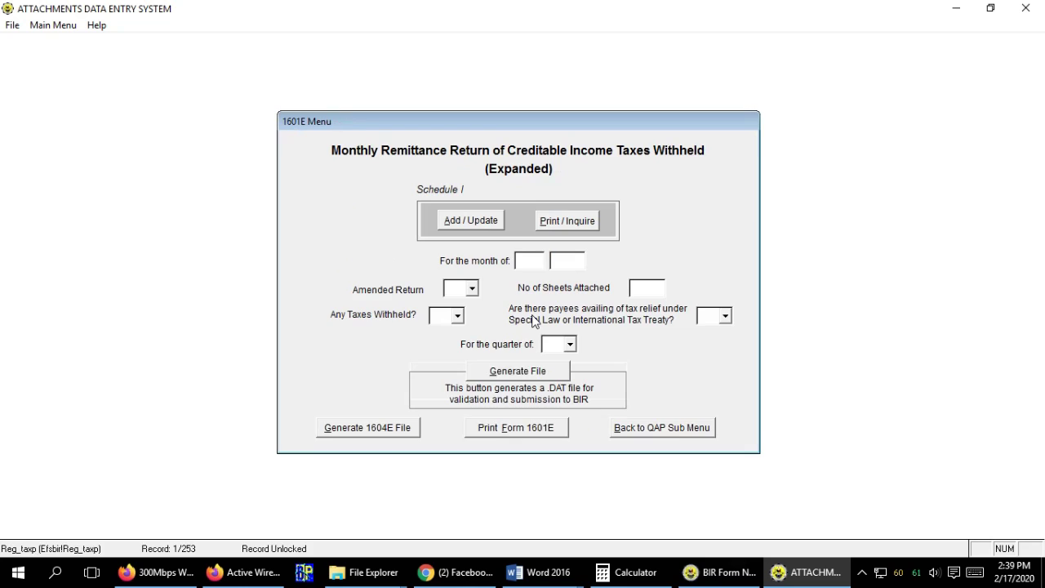
double_click(539, 261)
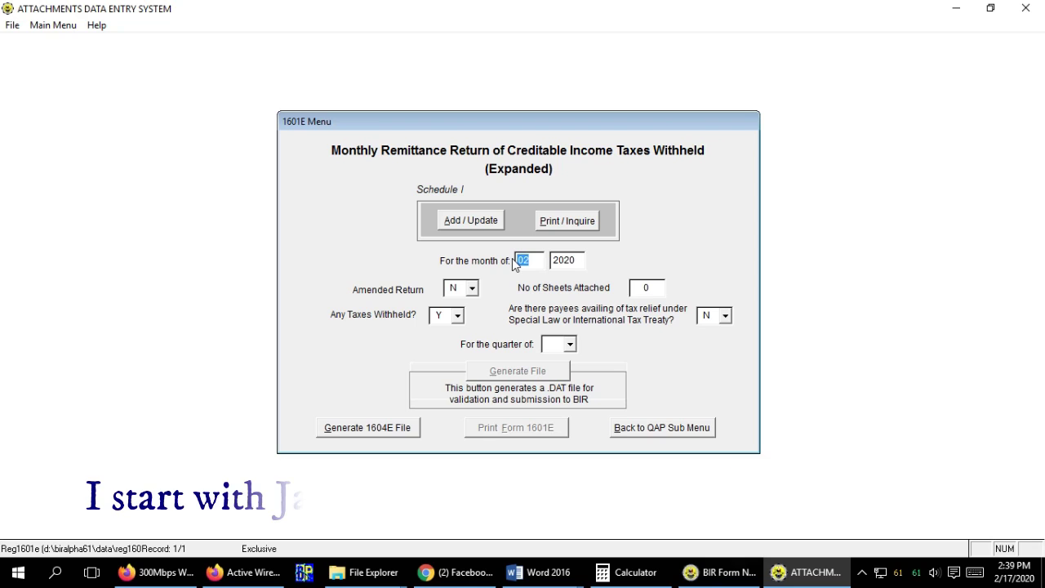
type("01")
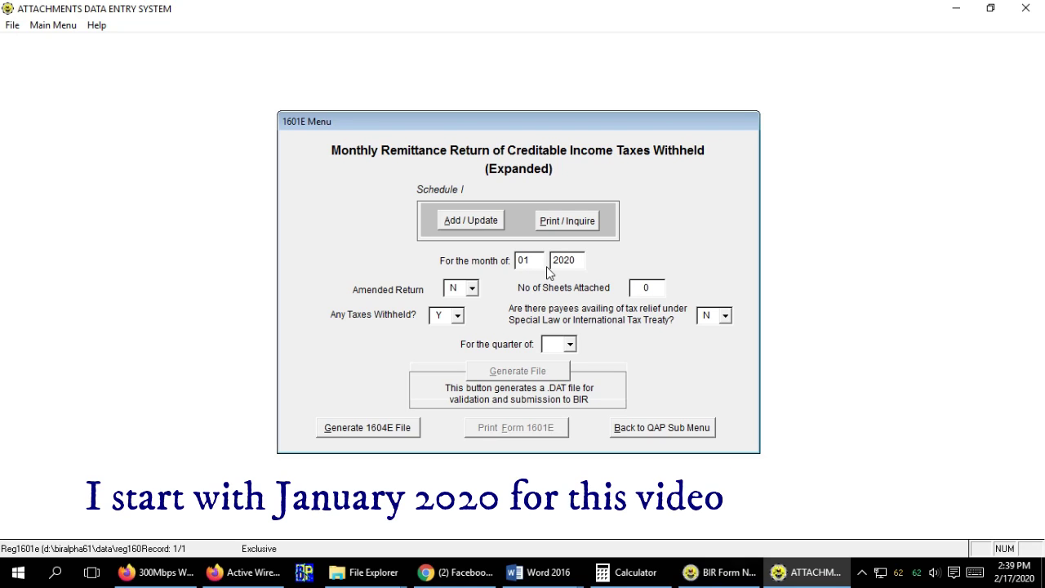
left_click(457, 317)
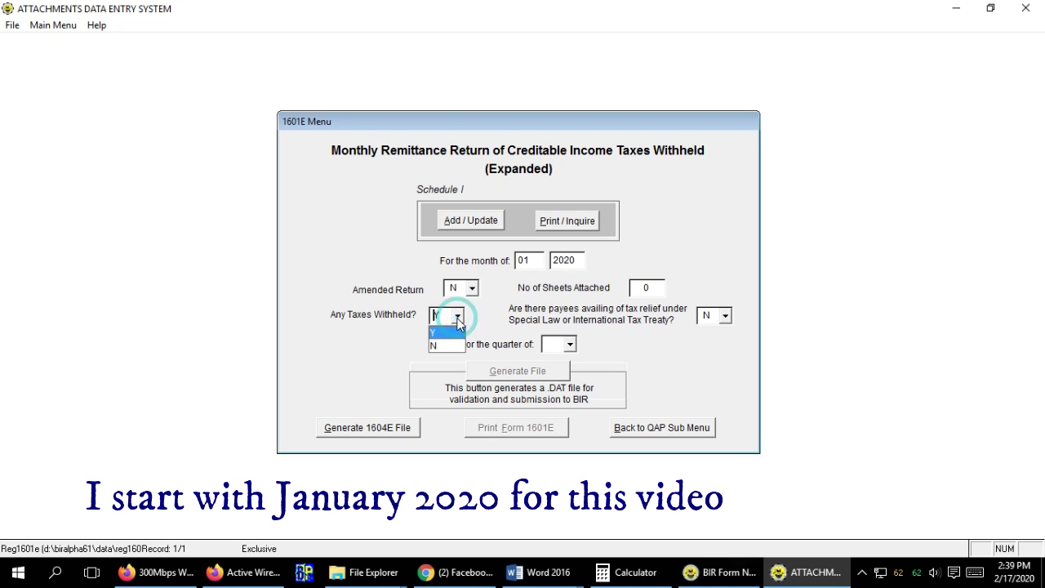
left_click(445, 333)
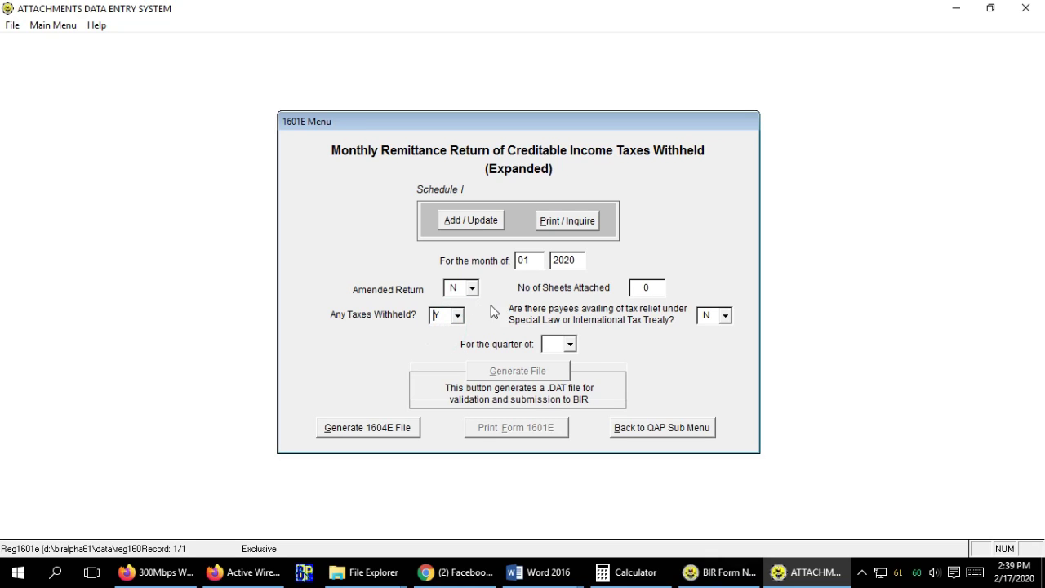
left_click(570, 344)
left_click(557, 360)
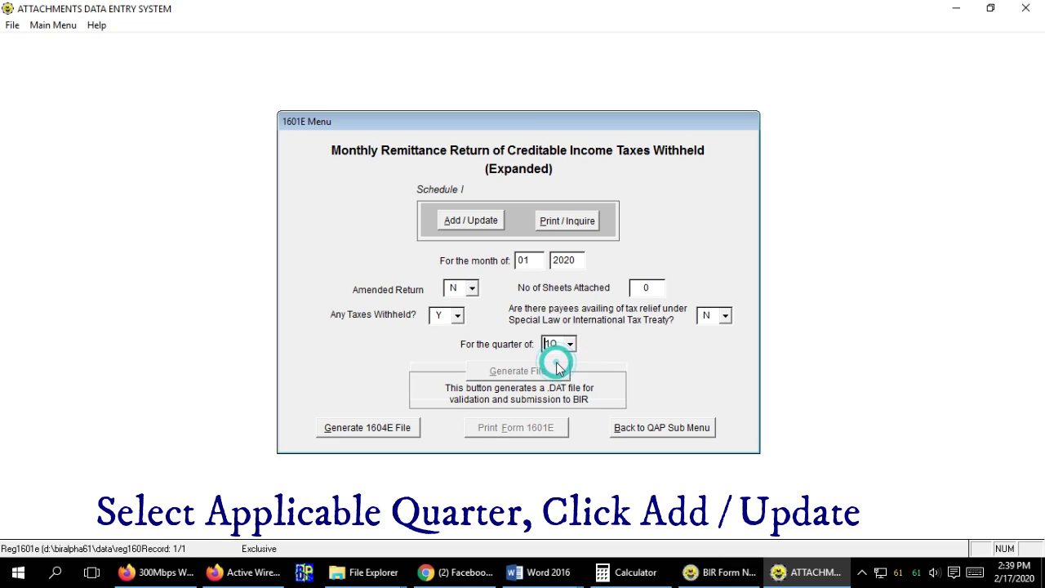
left_click(472, 223)
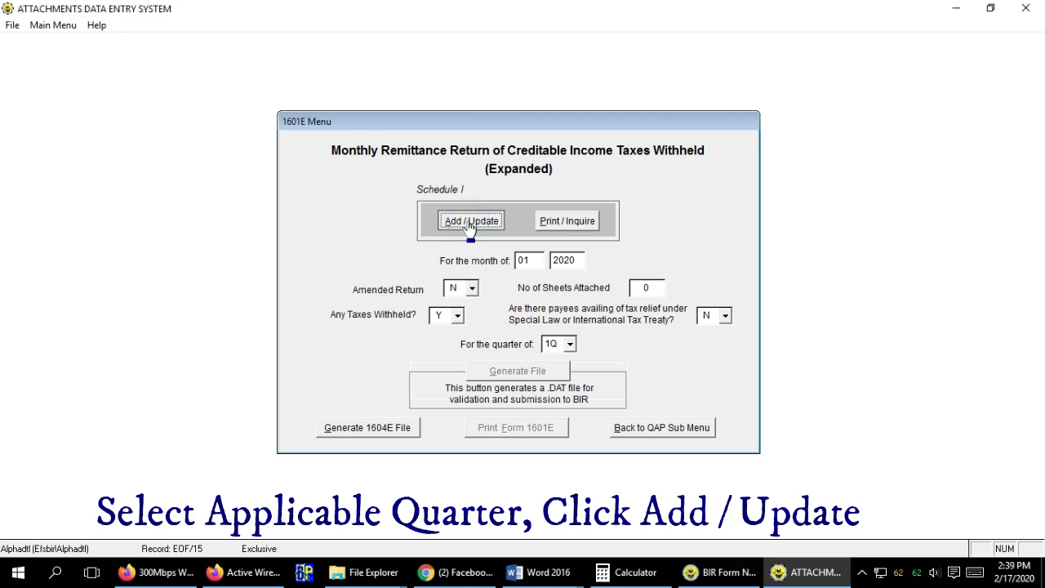
left_click(622, 340)
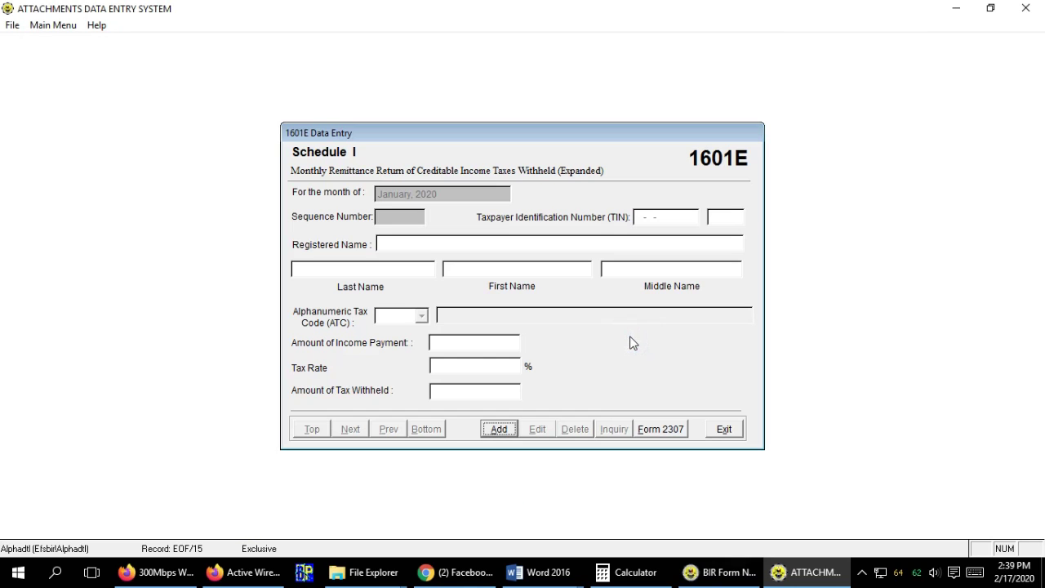
Start a new Schedule I payee record and enter the payee's TIN.
left_click(502, 431)
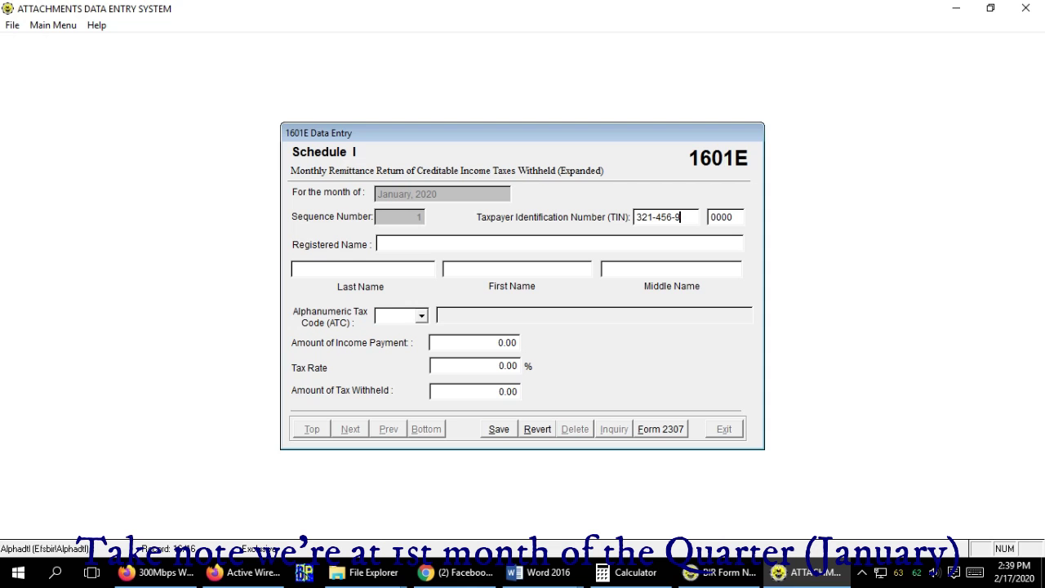
type("87")
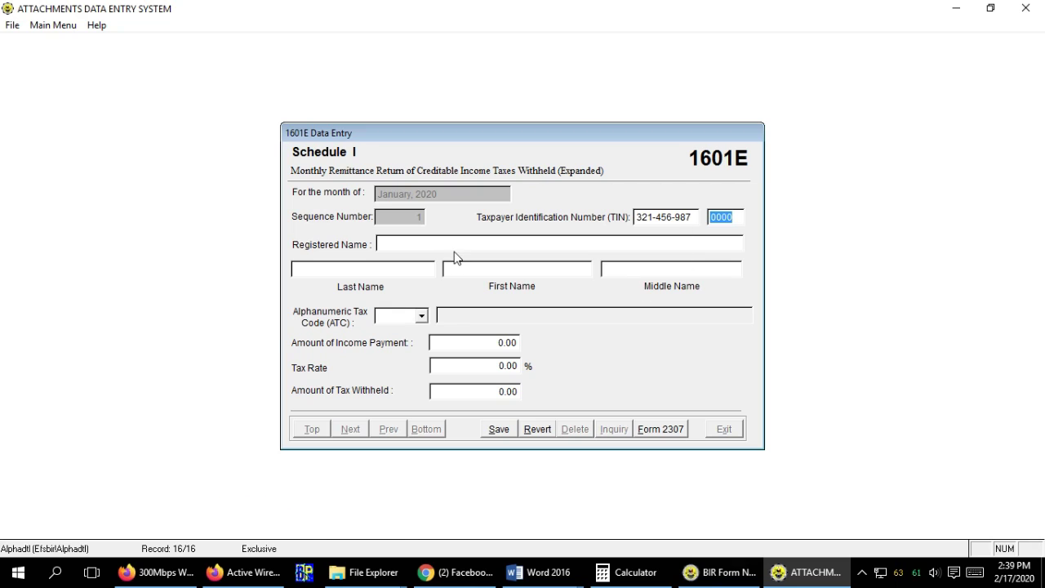
left_click(455, 250)
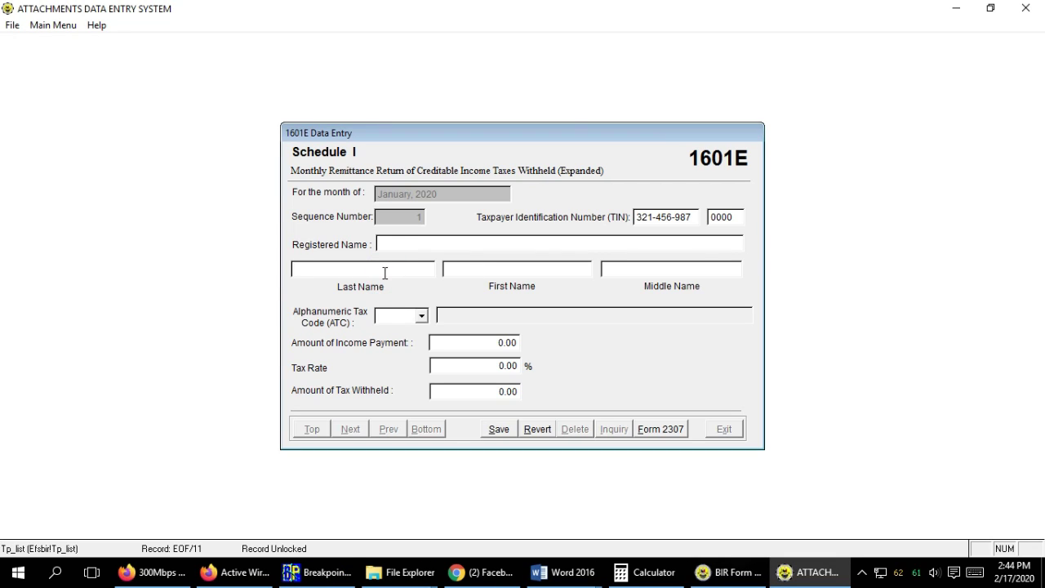
Fill in the payee's last, first and middle names.
left_click(384, 272)
left_click(462, 271)
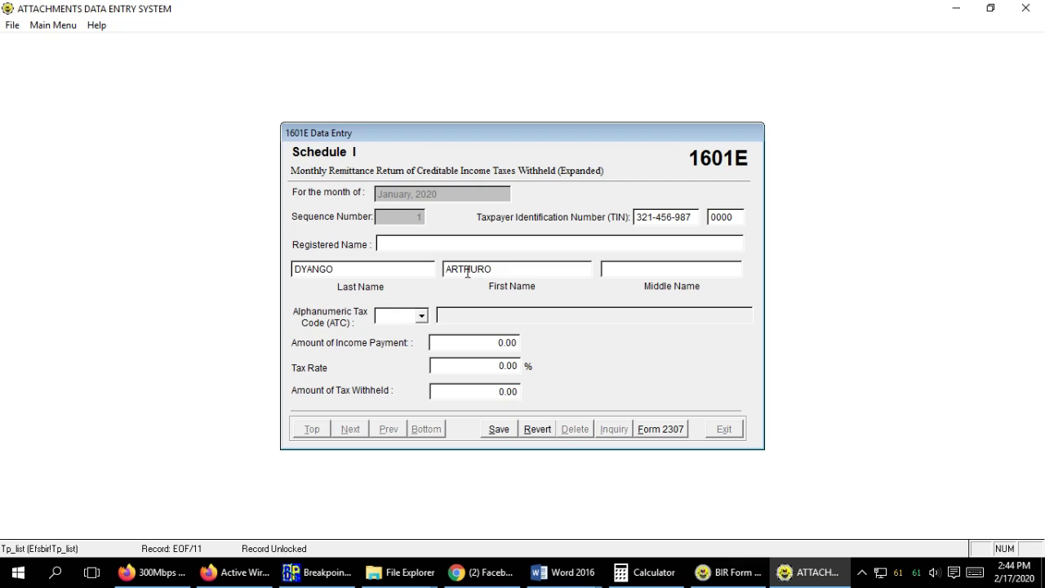
left_click(469, 270)
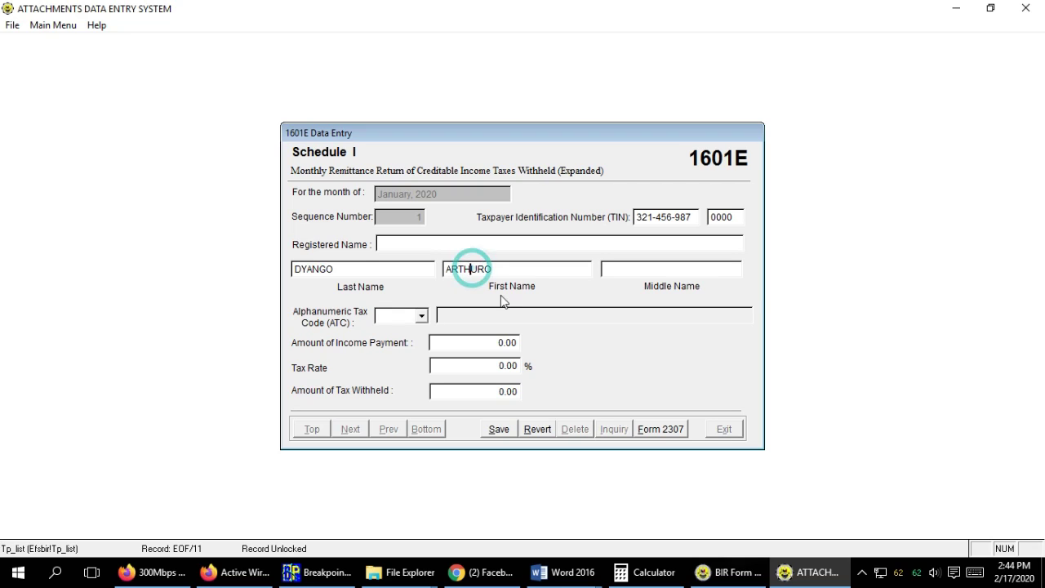
left_click(646, 269)
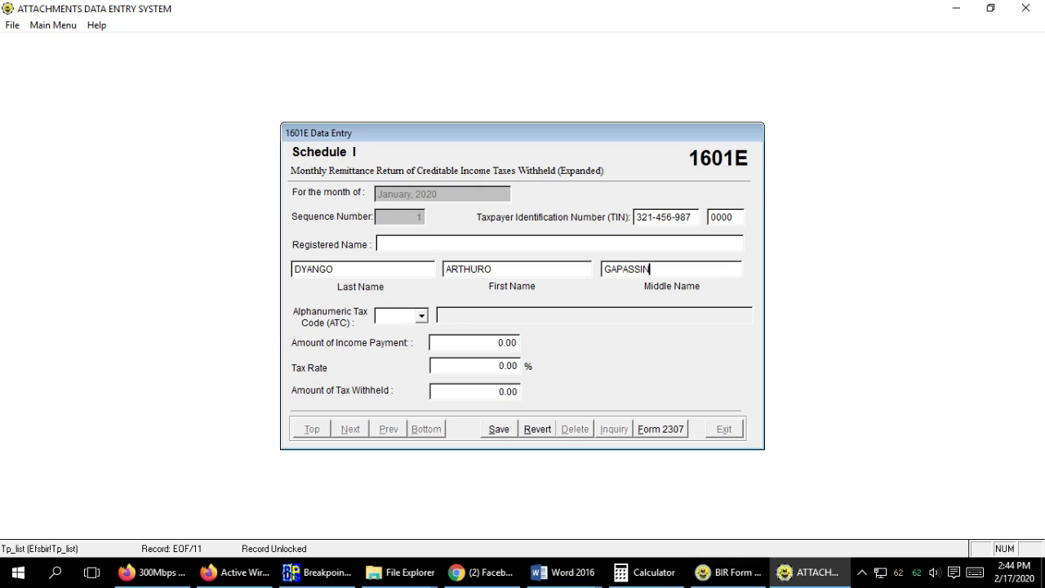
Code the payee under ATC WI100 and enter a 5,000 income payment.
left_click(399, 317)
type("WI100")
left_click(616, 340)
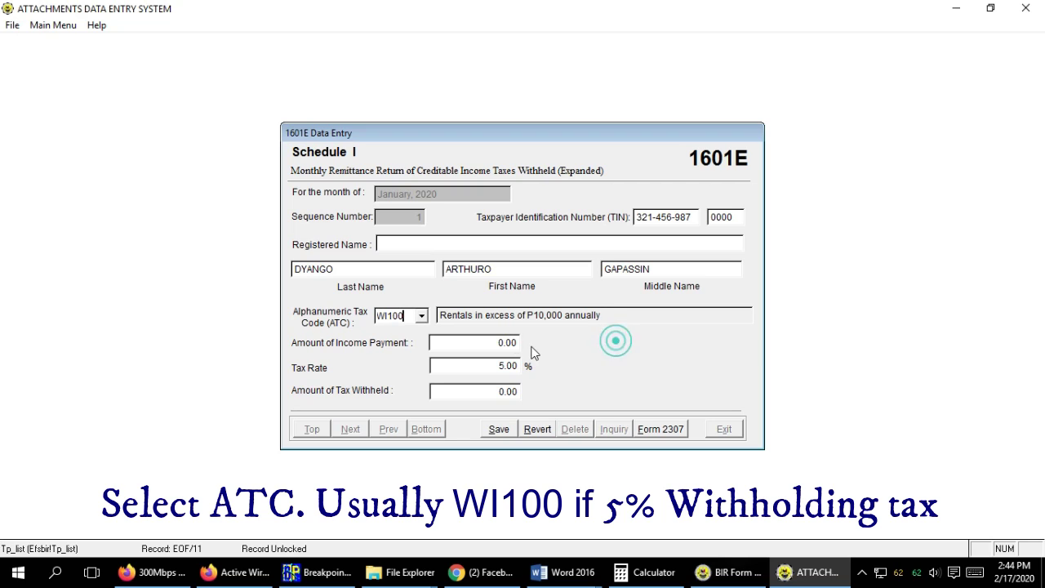
left_click(482, 343)
type("5,000")
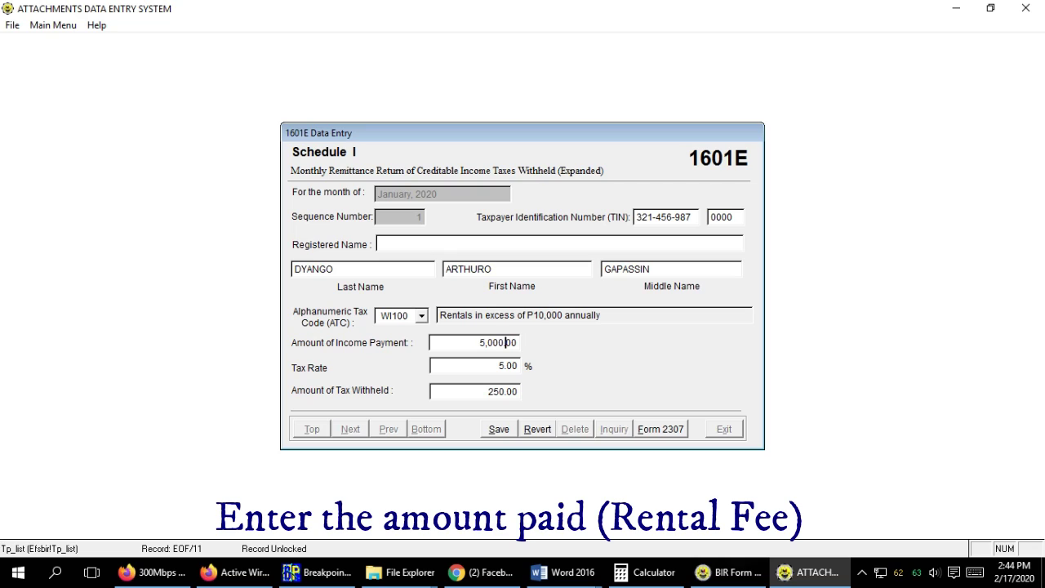
left_click(626, 348)
Save the January payee record and exit the Schedule I form.
left_click(499, 431)
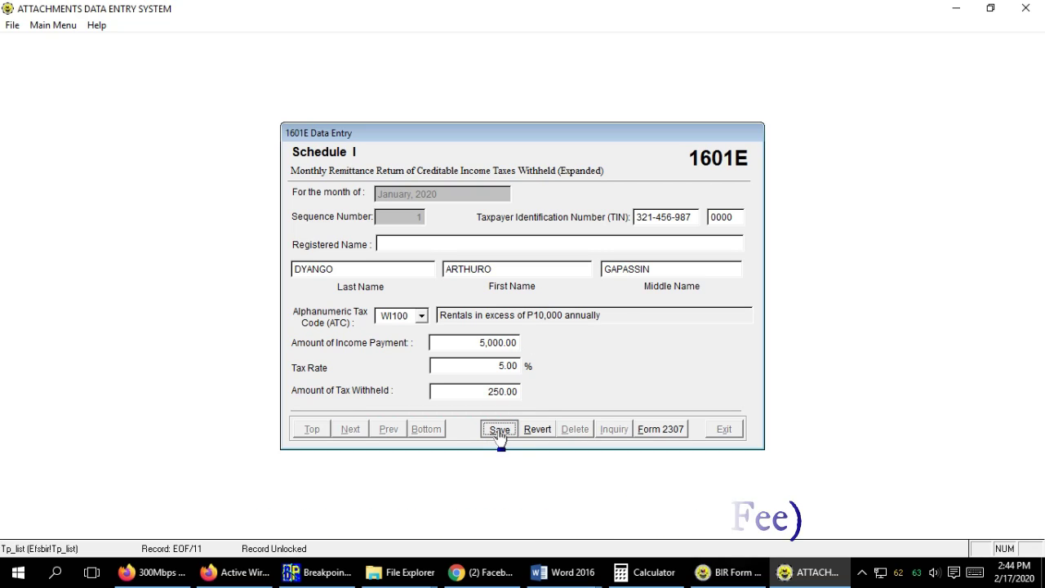
left_click(500, 430)
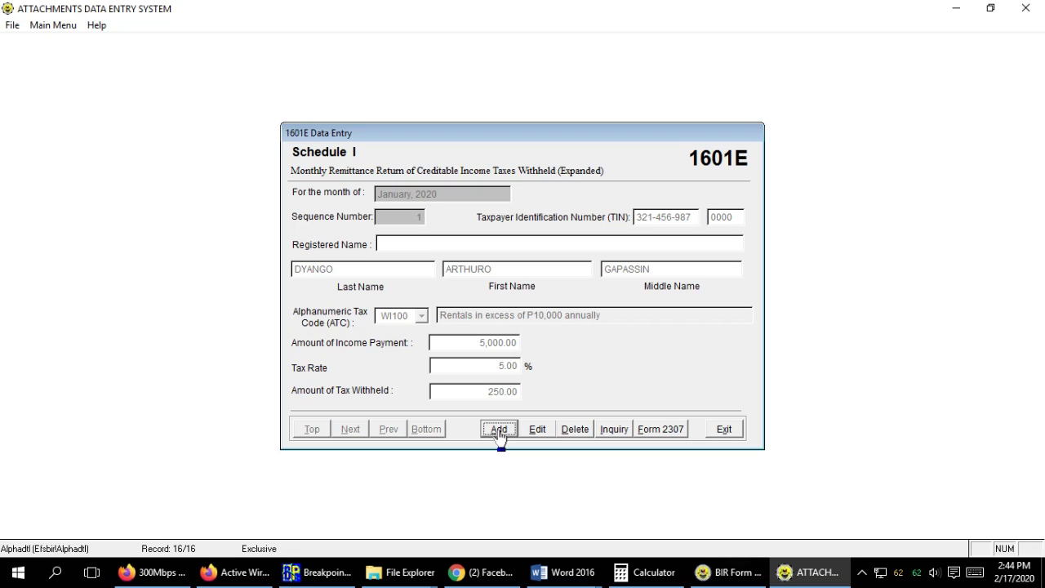
left_click(718, 433)
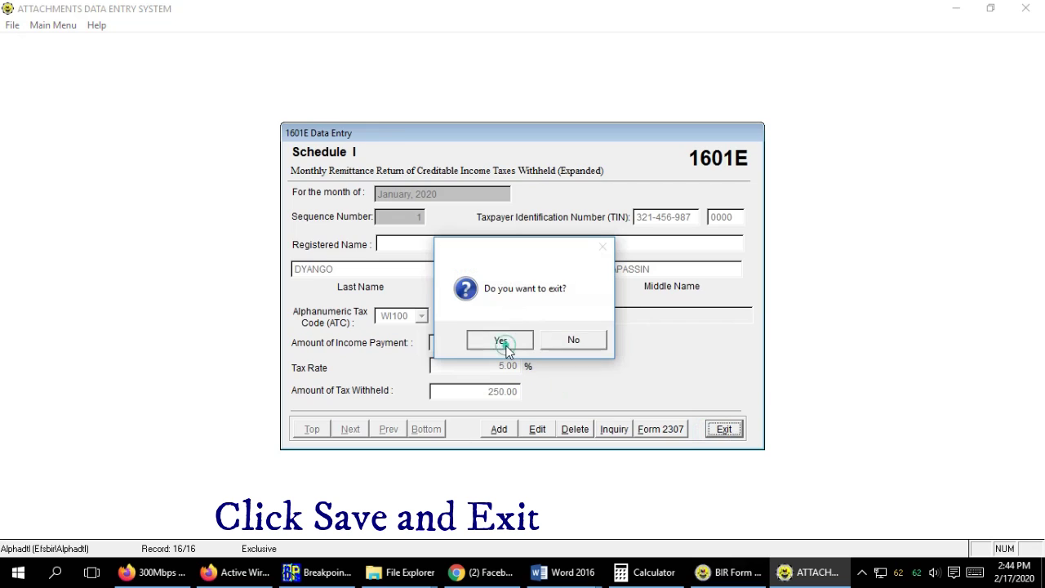
Confirm the exit and start a new blank Schedule I record for February 2020.
left_click(503, 341)
left_click(528, 260)
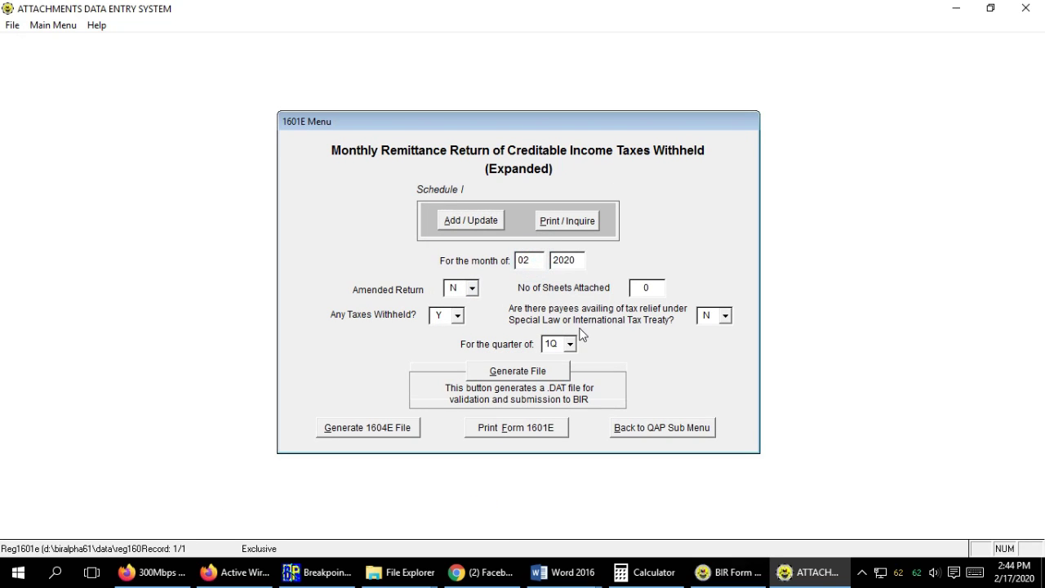
left_click(482, 222)
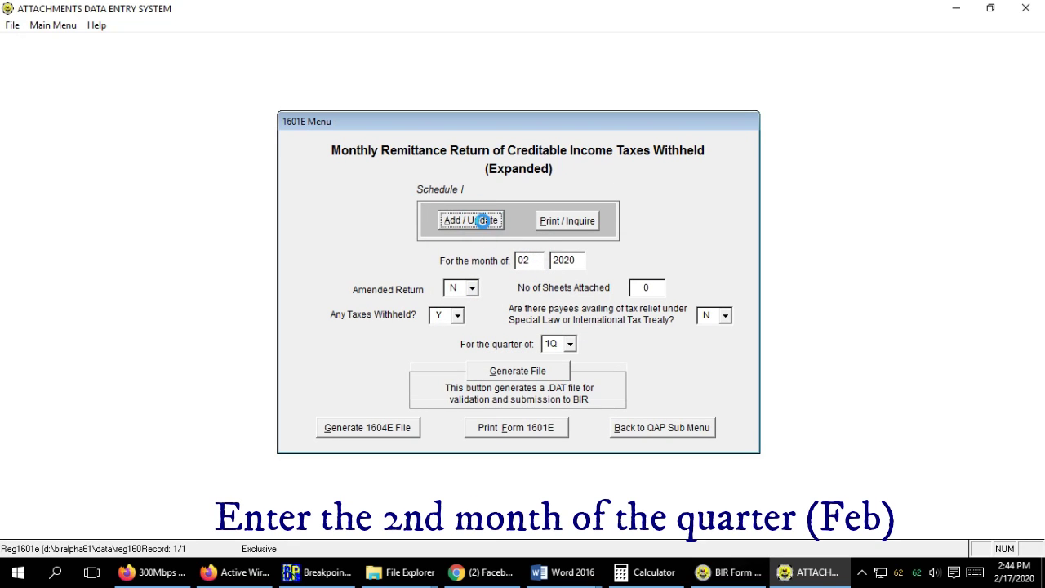
left_click(619, 340)
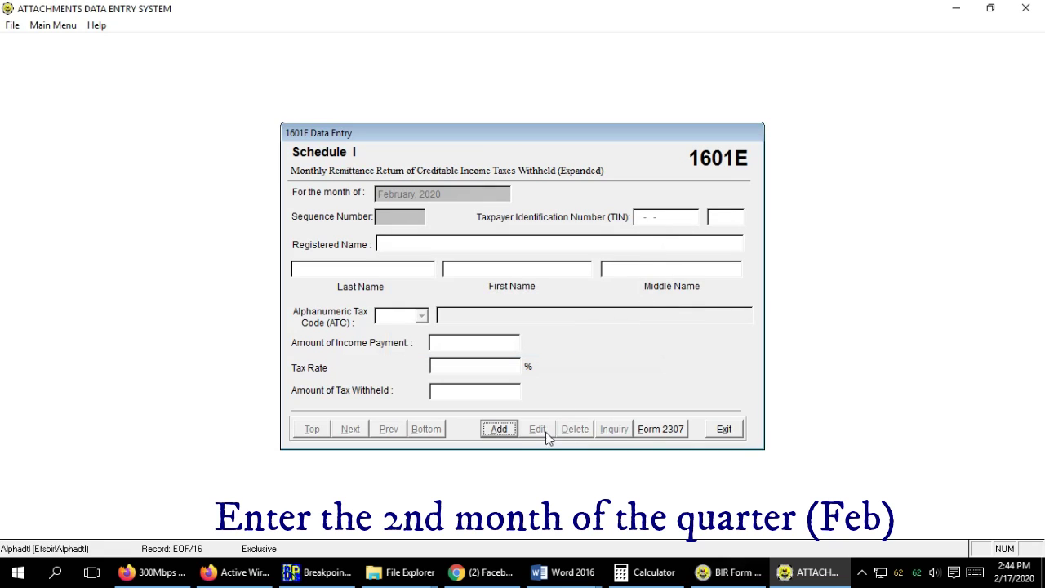
left_click(501, 429)
Enter the payee's TIN, ATC WI100 and a 5000 income payment.
type("321-456")
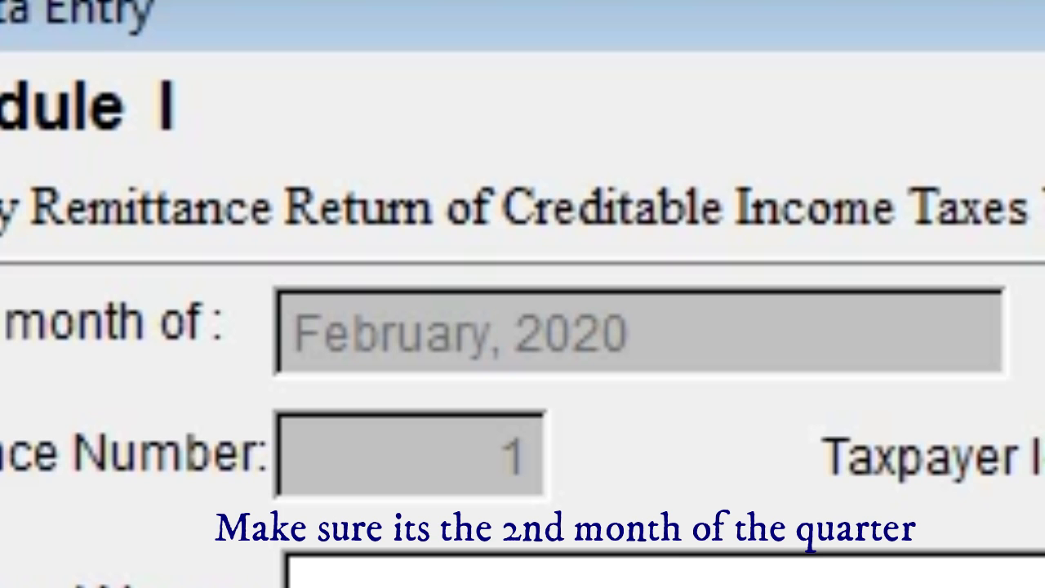
type("WI100")
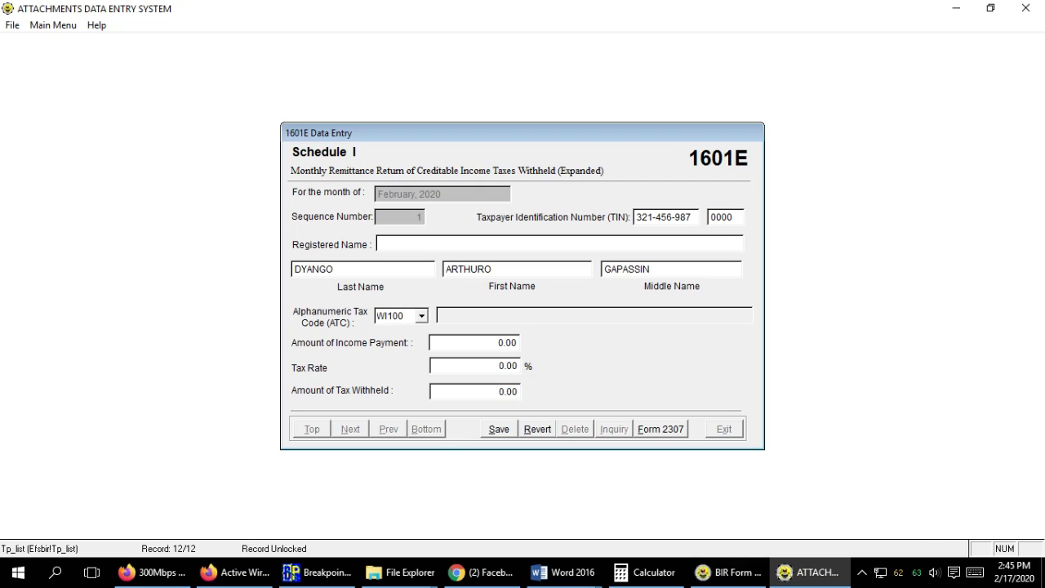
left_click(604, 347)
left_click(479, 346)
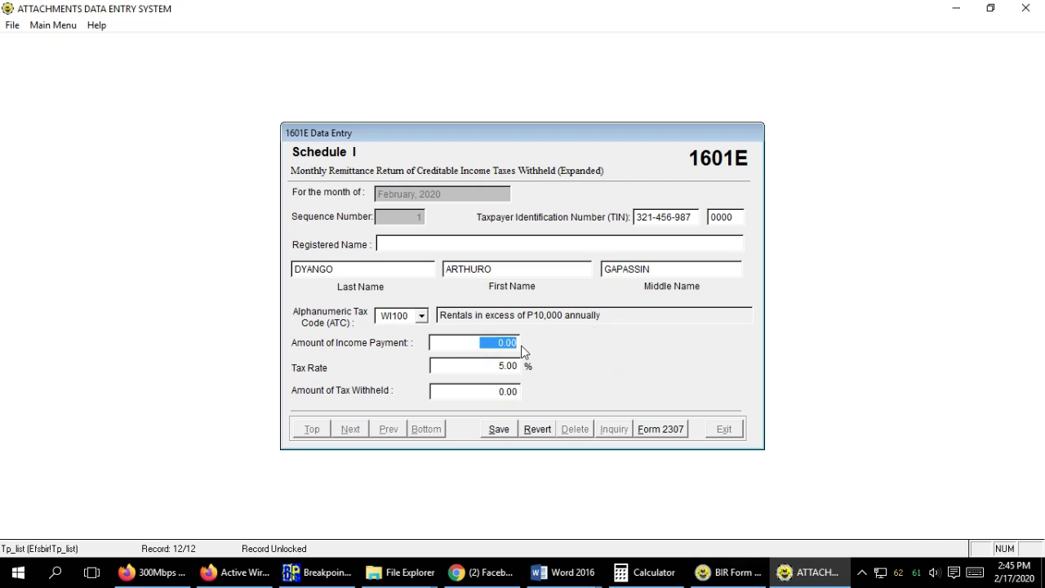
type("5000")
left_click(614, 356)
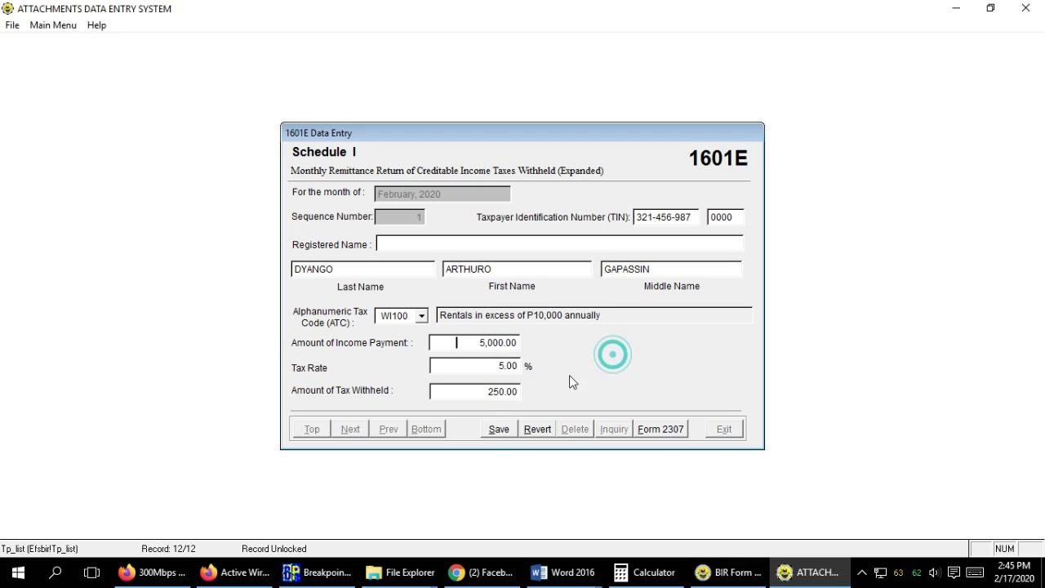
Save the February record and exit back to the 1601E menu.
left_click(496, 431)
left_click(724, 431)
left_click(501, 340)
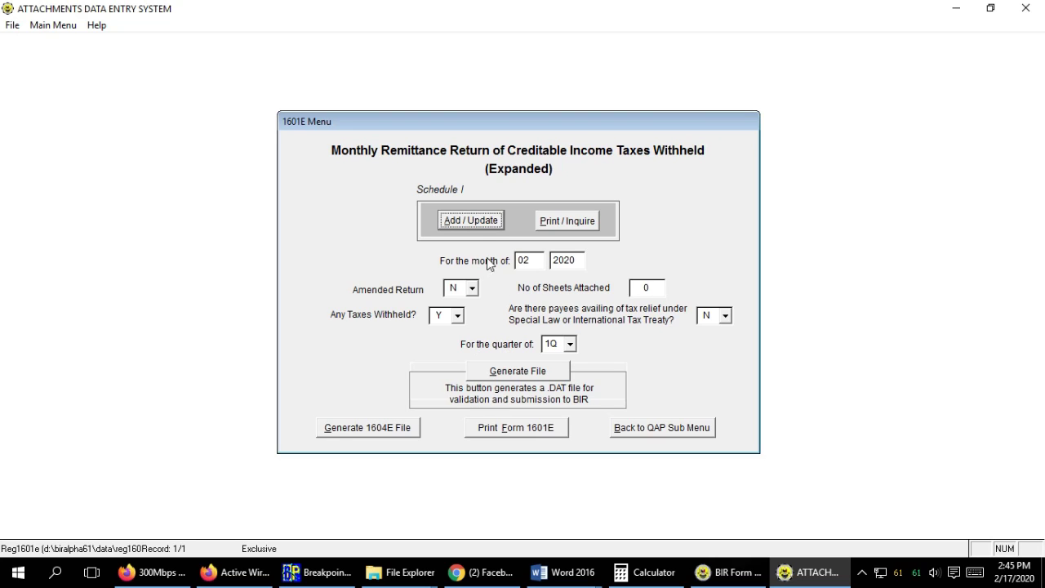
Change the working month to 03 and start a blank March 2020 Schedule I record.
left_click(533, 259)
type("3")
left_click(487, 227)
left_click(485, 222)
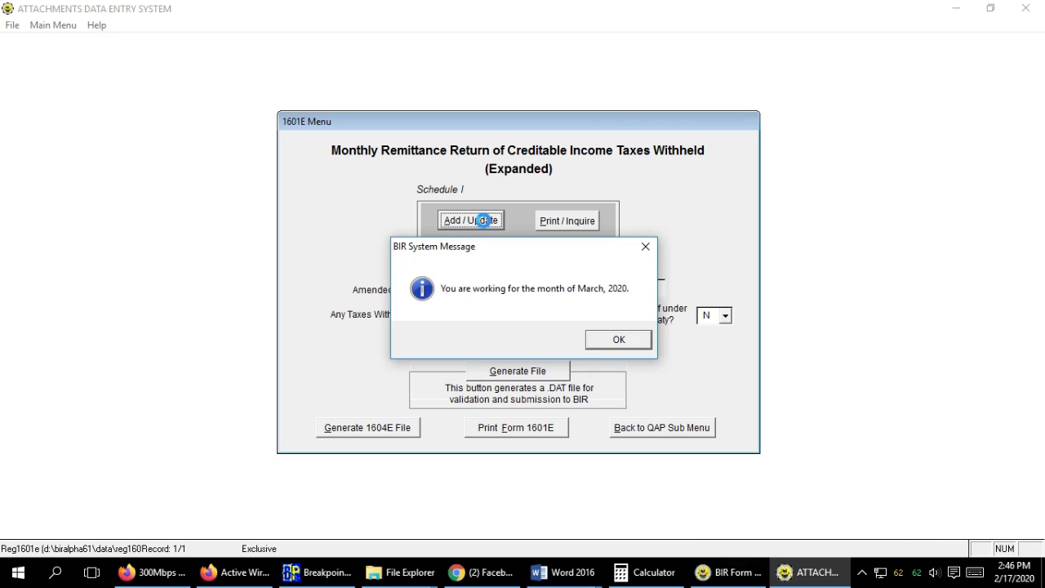
left_click(620, 342)
left_click(505, 434)
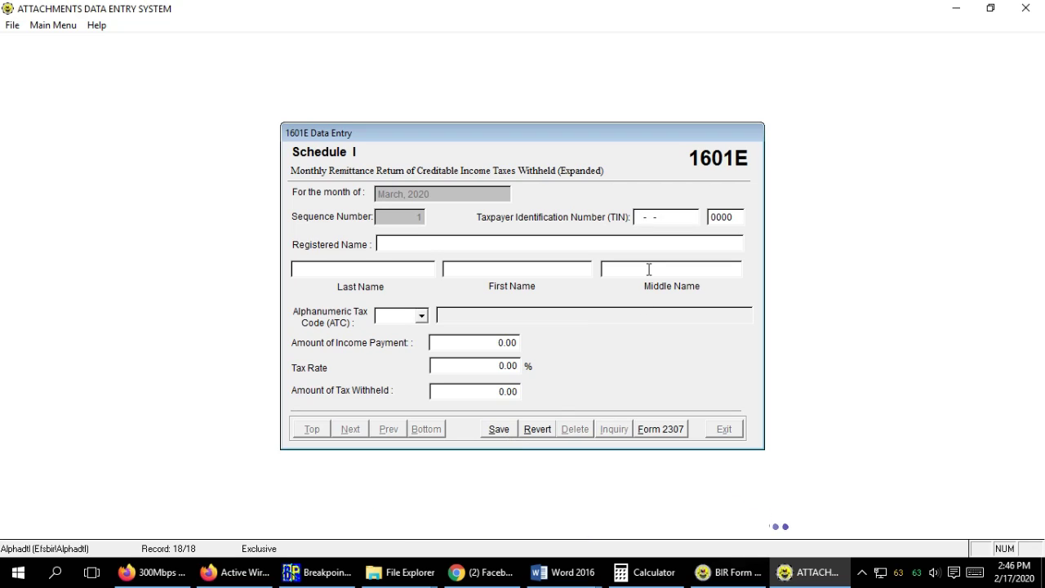
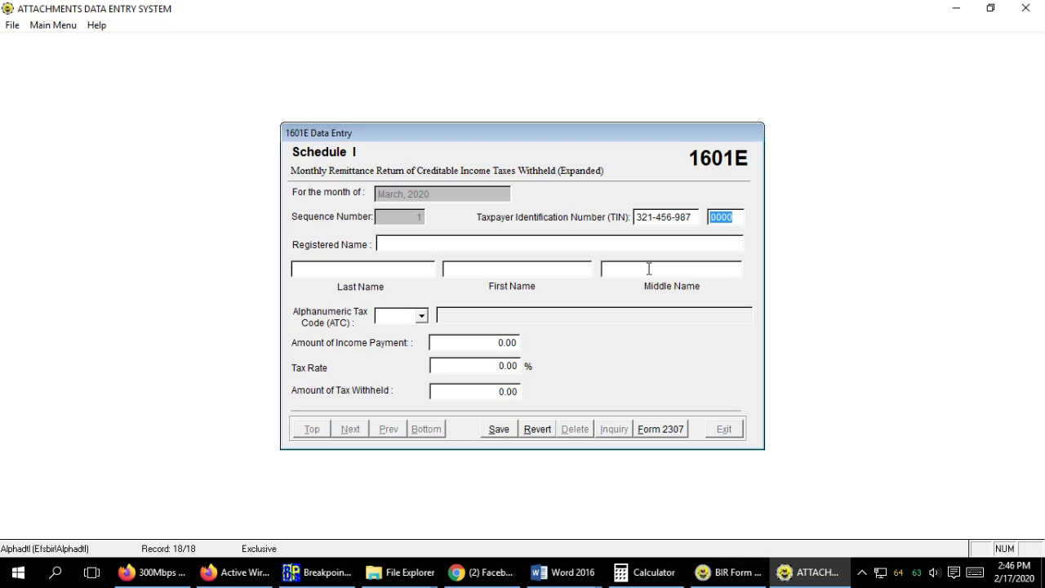
Enter the payee's TIN on the March record to pull in the registered names.
key("Return")
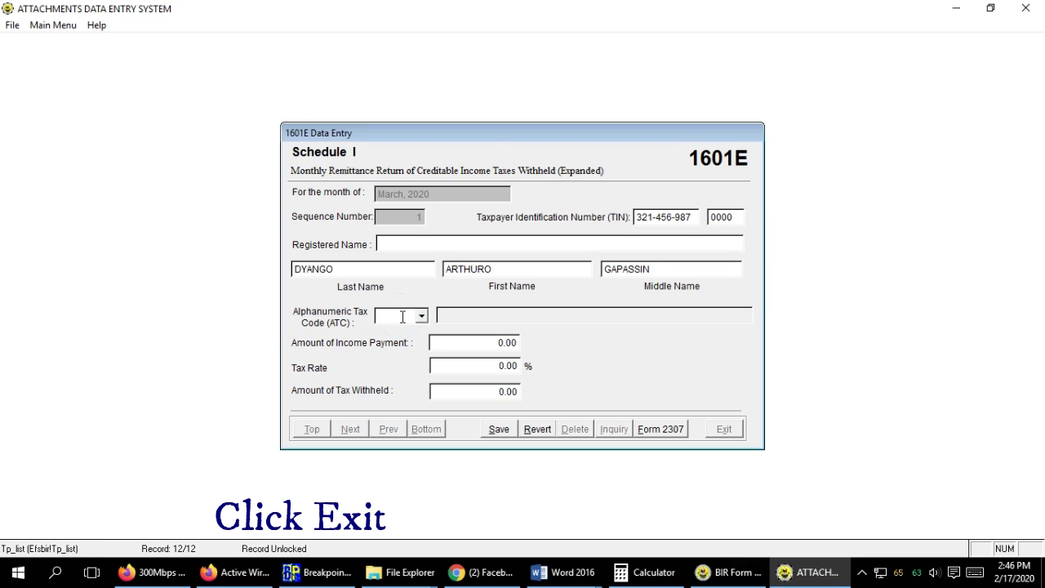
Save the March record, exit to the 1601E menu and re-enter month 03.
left_click(495, 431)
left_click(724, 429)
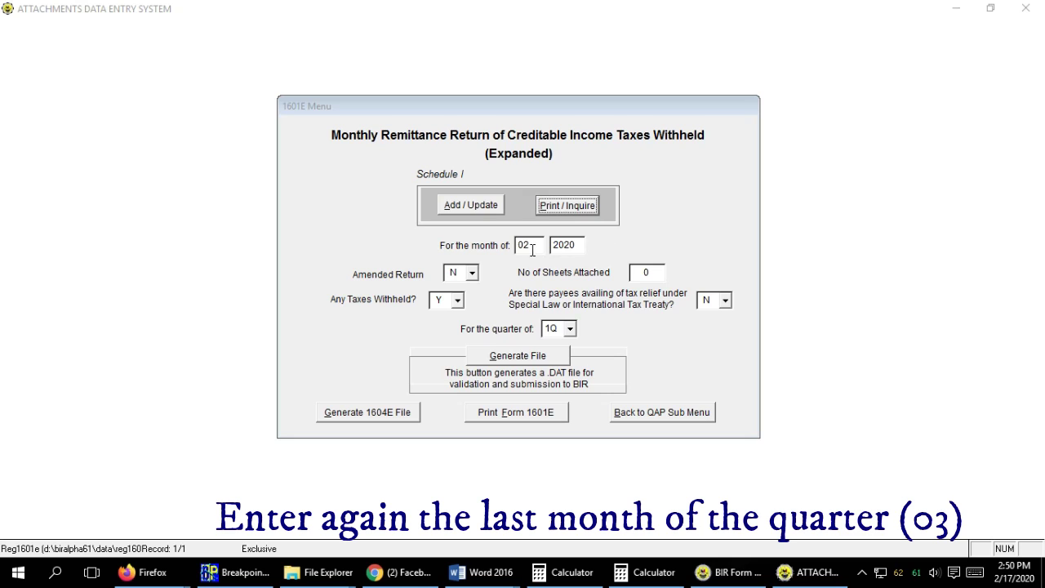
left_click(523, 245)
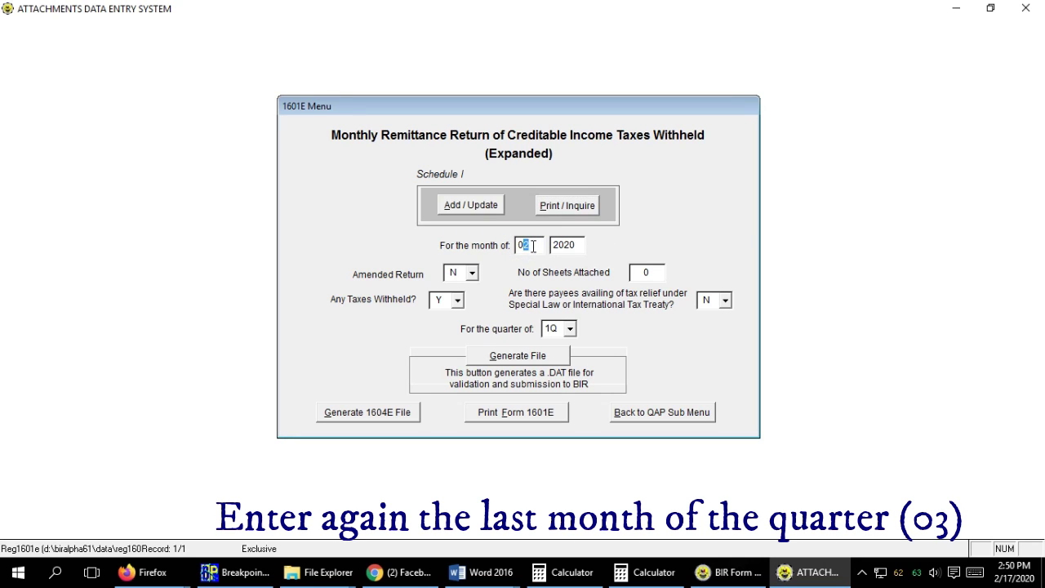
left_click(664, 190)
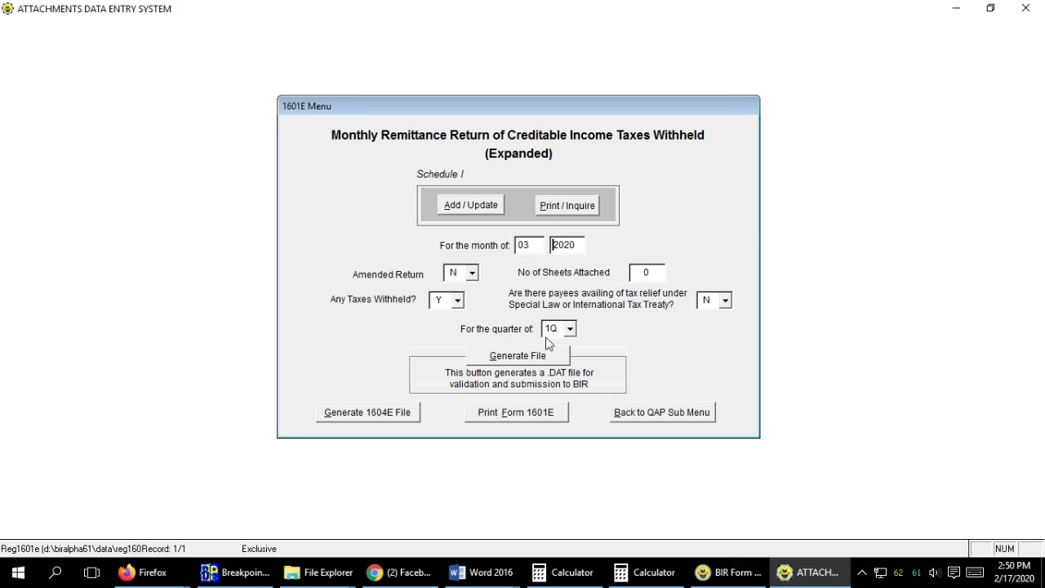
Open the Schedule I inquiry and export the 1601-EQ quarterly report to Excel.
left_click(558, 214)
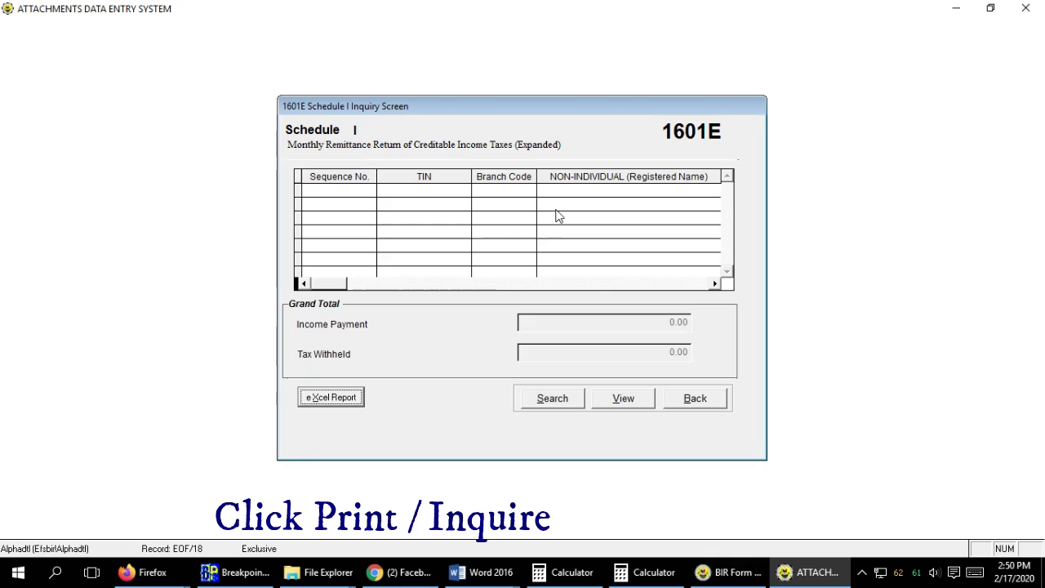
left_click(339, 398)
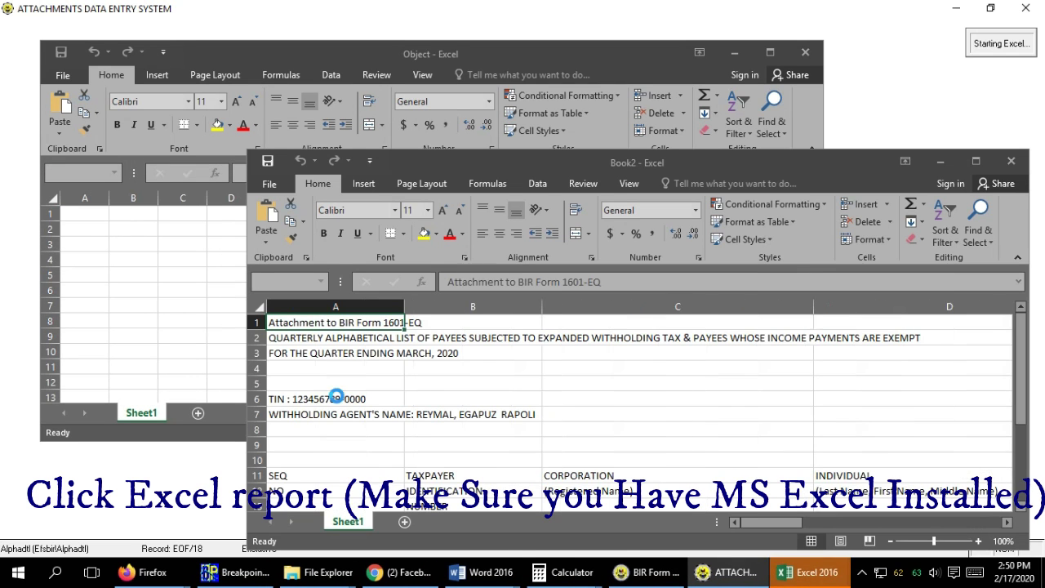
Maximize the Book2 workbook and narrow columns A through M.
left_click(977, 161)
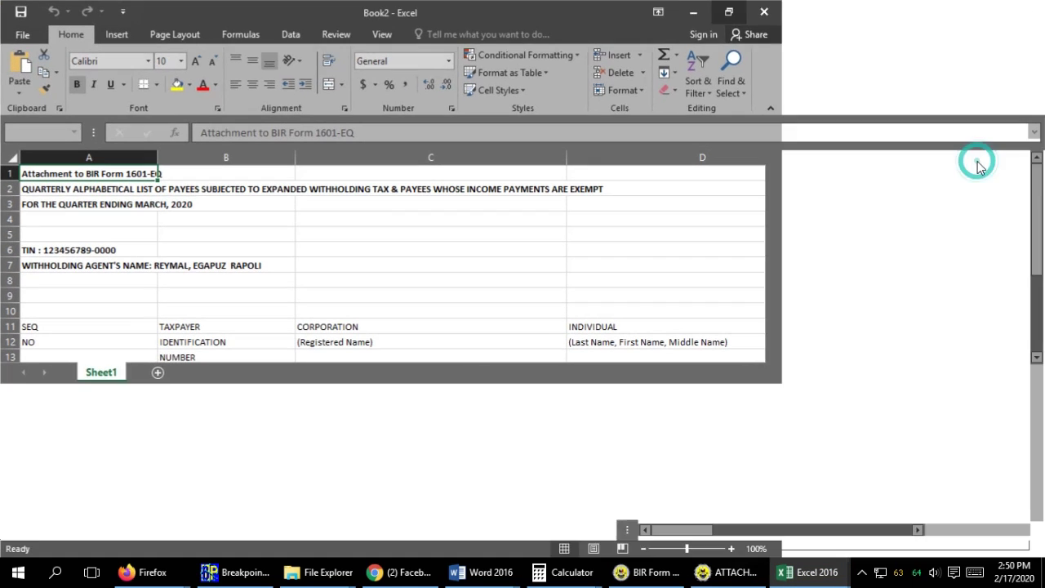
left_click_drag(156, 156, 63, 162)
left_click_drag(200, 156, 109, 160)
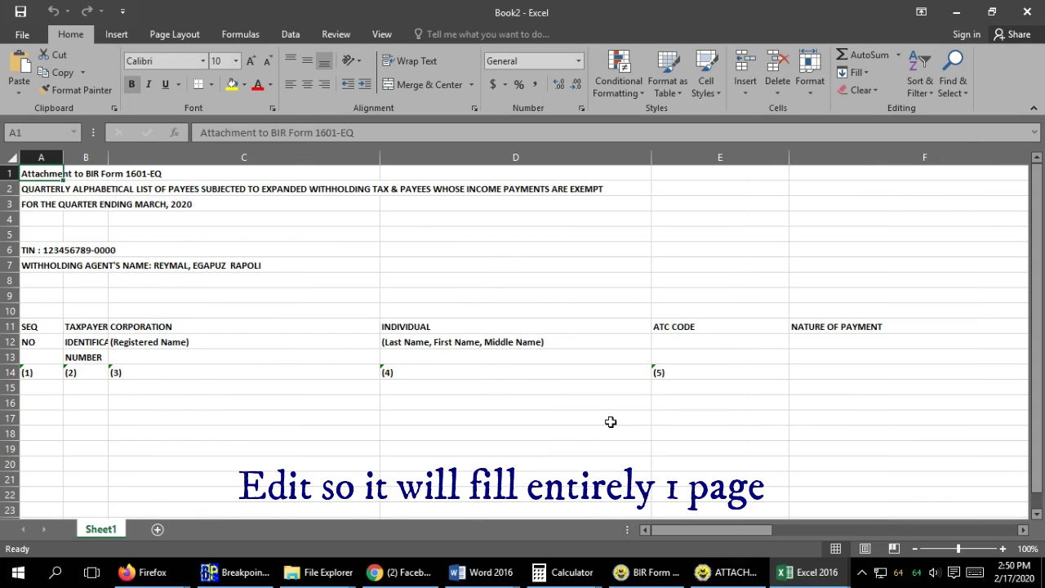
left_click_drag(380, 157, 183, 189)
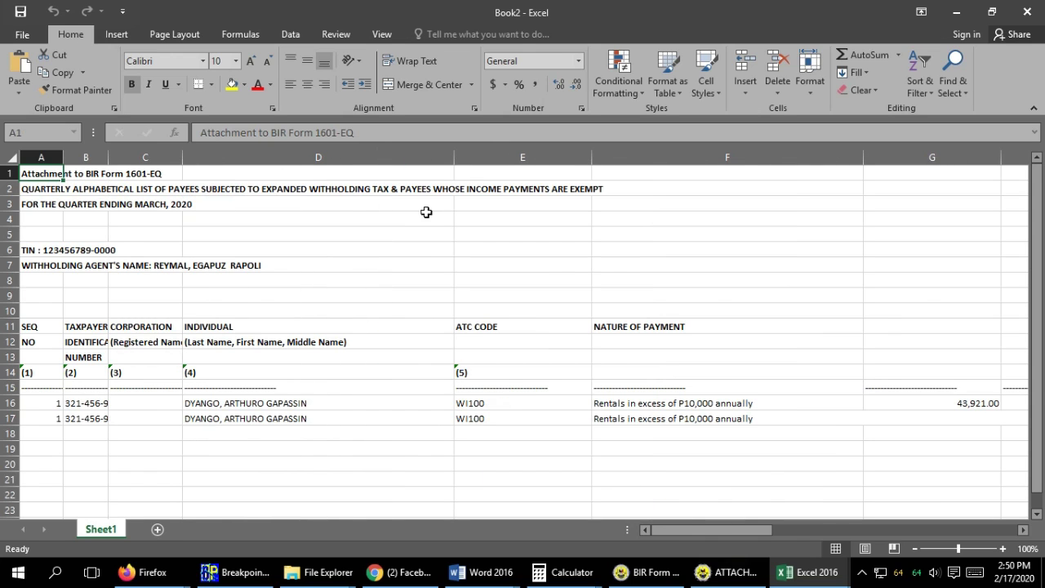
left_click_drag(451, 152, 318, 155)
left_click_drag(455, 155, 385, 159)
mouse_move(660, 155)
left_mouse_down()
mouse_move(678, 160)
mouse_move(660, 158)
left_mouse_up()
left_click_drag(777, 159, 707, 158)
left_click_drag(844, 161, 786, 160)
Narrow the remaining columns through U and select the report range A1:U23.
left_click_drag(981, 156, 872, 157)
scroll(782, 156, "right", 4)
left_click_drag(783, 157, 729, 156)
left_click_drag(867, 157, 829, 157)
scroll(829, 156, "right", 2)
left_click_drag(709, 156, 645, 157)
left_click_drag(783, 153, 739, 157)
left_click_drag(877, 157, 834, 157)
left_click_drag(971, 157, 915, 157)
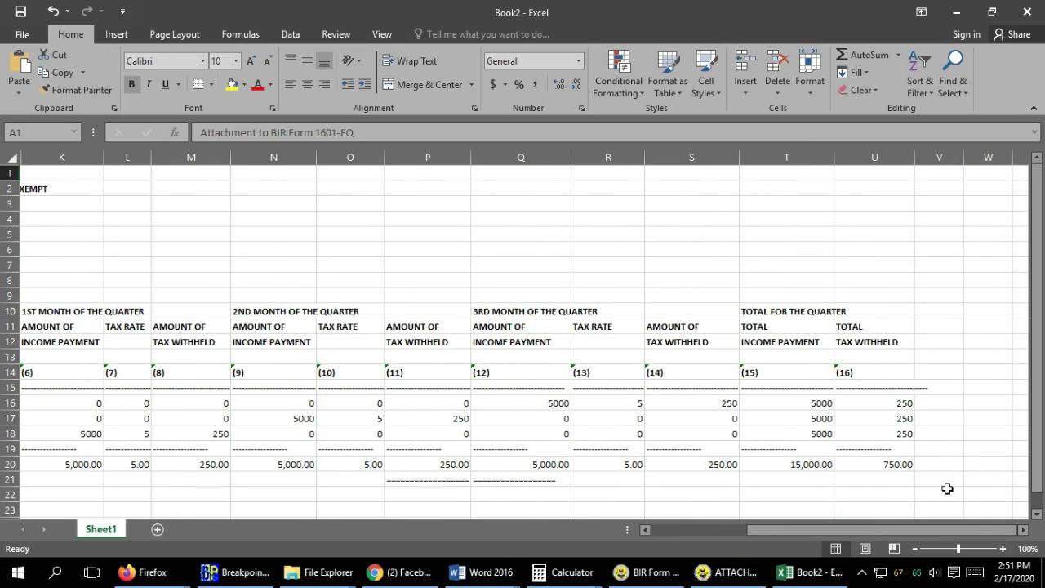
left_click_drag(907, 510, 7, 129)
Set the selected 1601-EQ report as the print area.
left_click(174, 33)
left_click(235, 81)
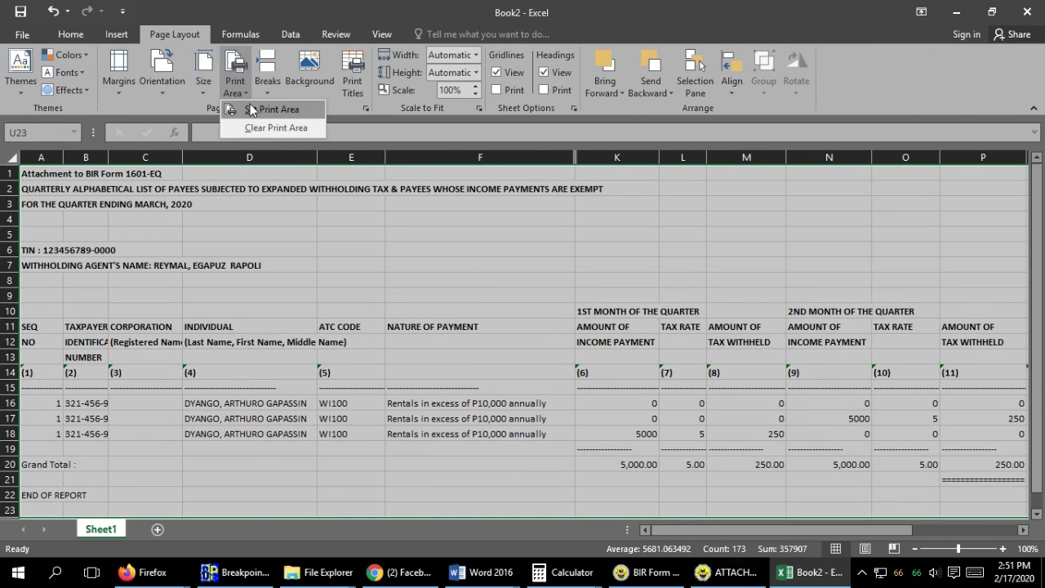
left_click(269, 116)
Set the page to landscape, scaled to fit on one page.
left_click(203, 81)
left_click(294, 419)
left_click(203, 81)
left_click(249, 448)
left_click(598, 427)
Set up printing with 3 copies.
left_click(22, 34)
left_click(31, 218)
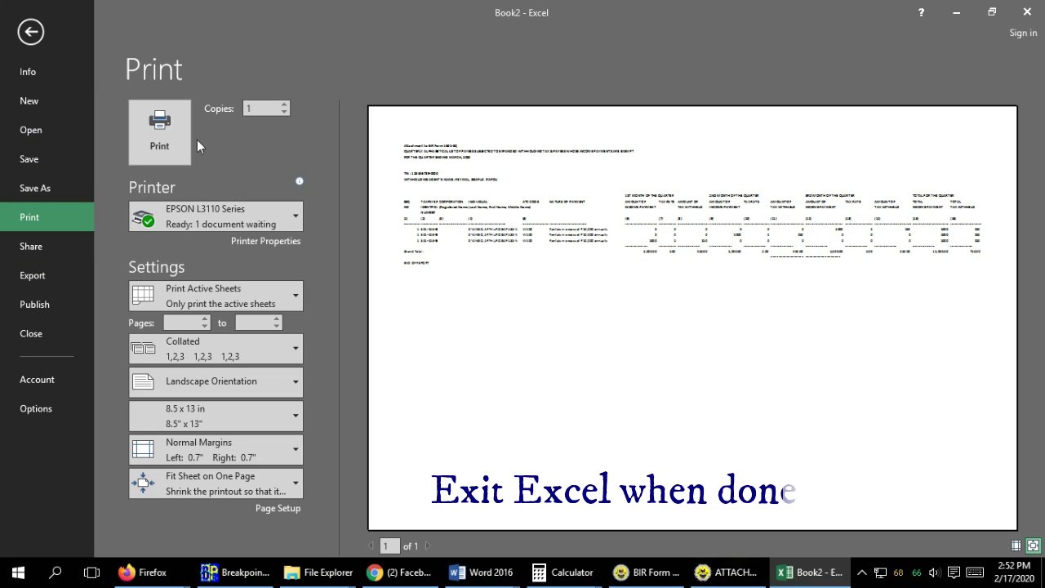
left_click(284, 104)
left_click(284, 104)
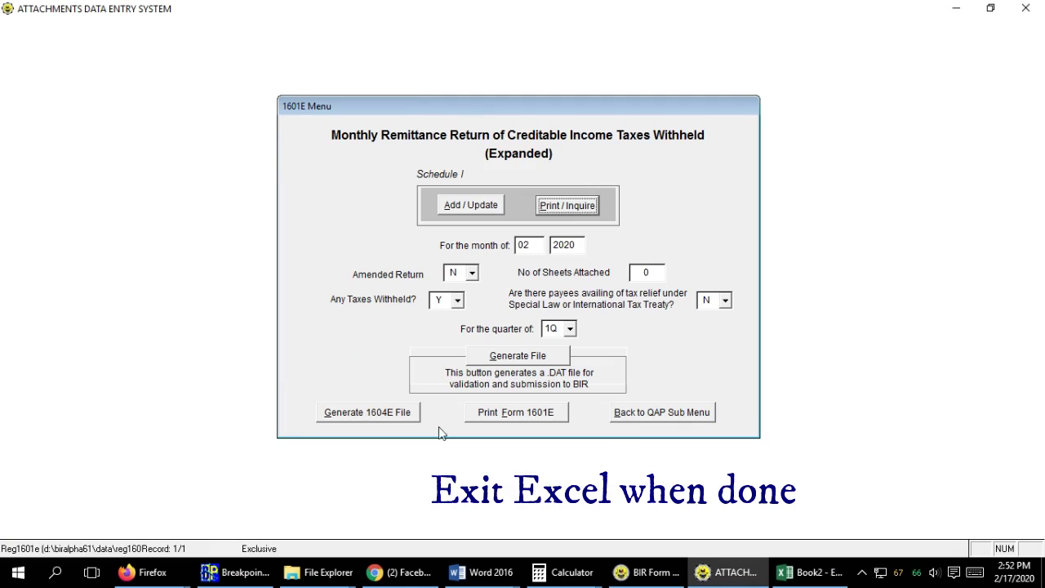
Set month to 03, then generate and save the three monthly 1601E DAT files.
type("03")
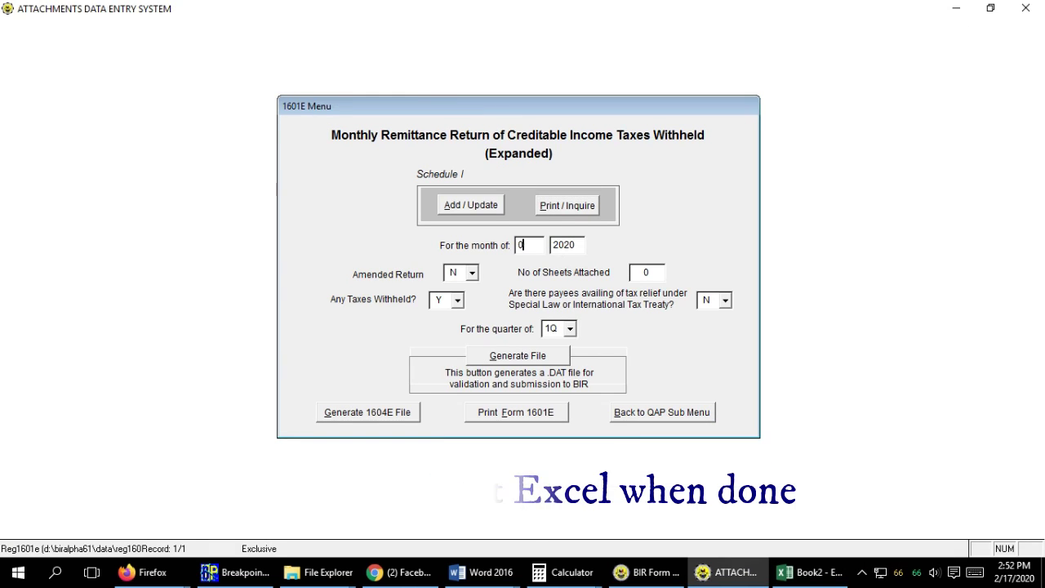
left_click(538, 244)
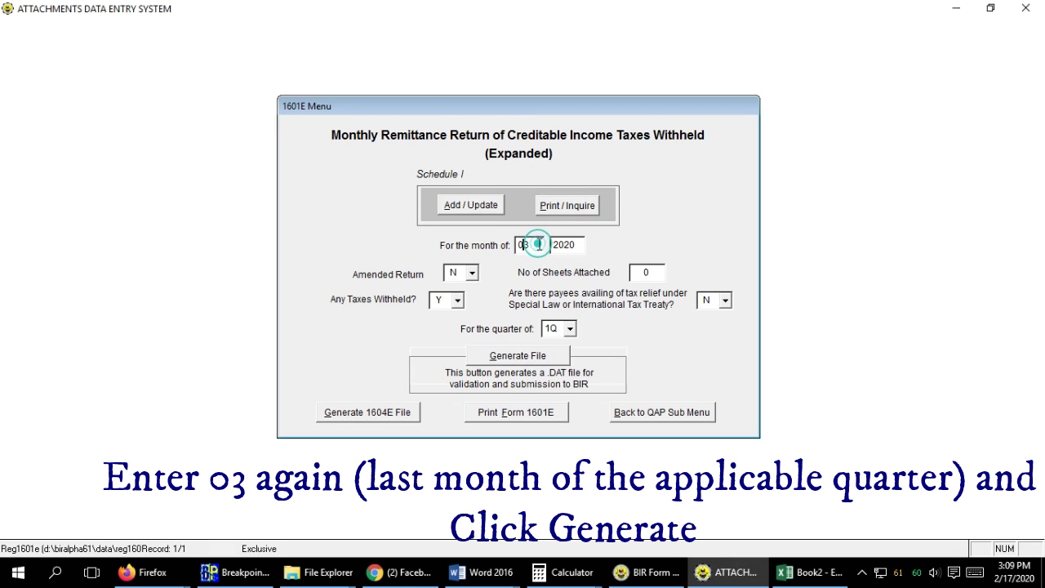
left_click(539, 356)
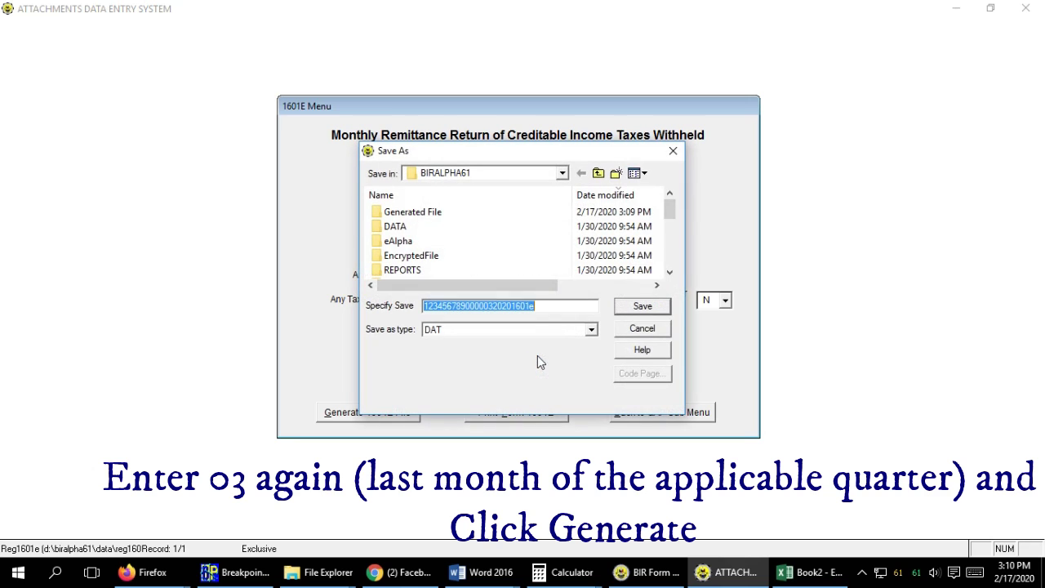
left_click(637, 308)
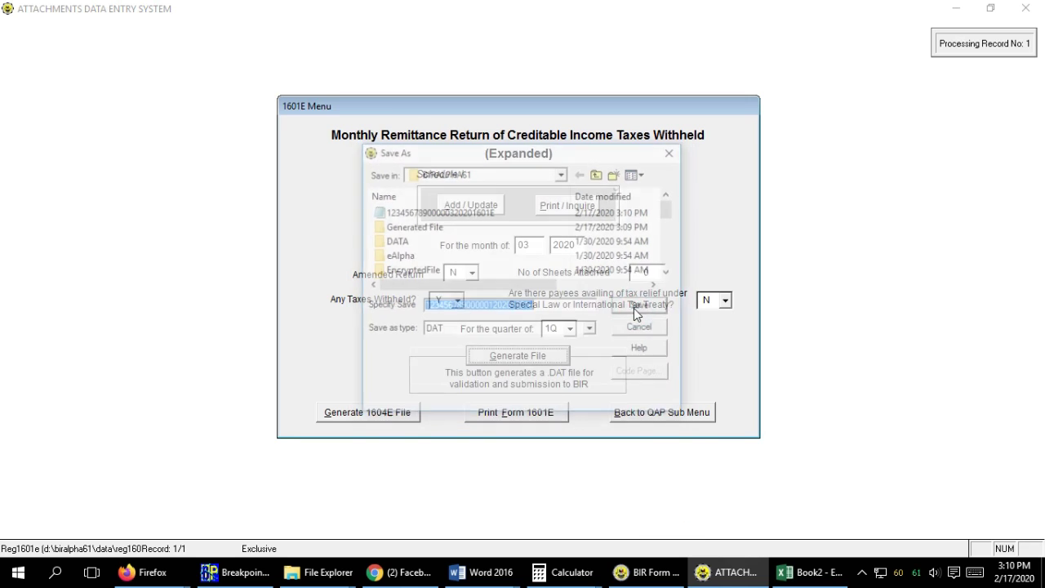
left_click(633, 308)
left_click(634, 308)
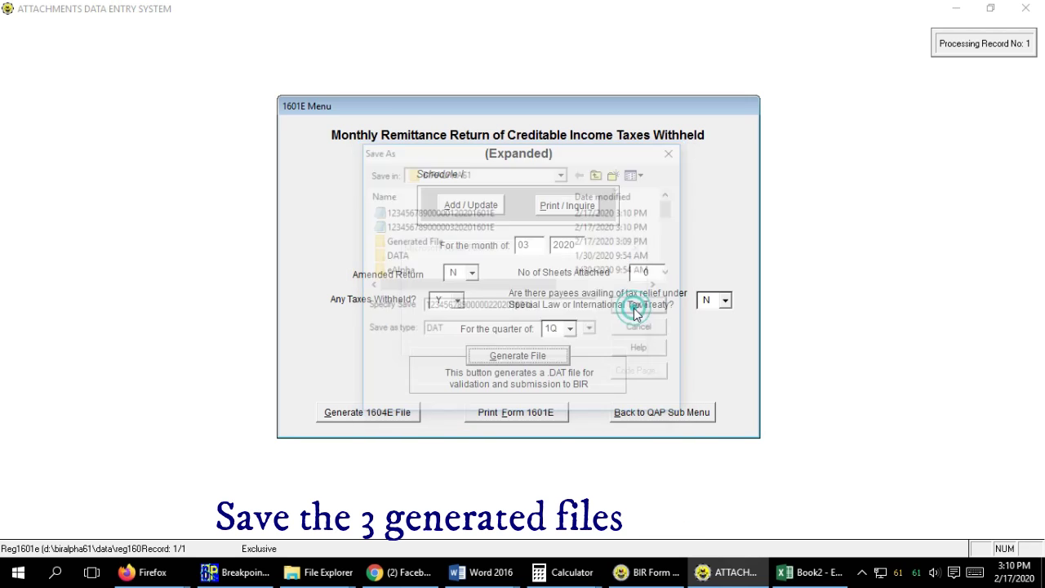
left_click(637, 341)
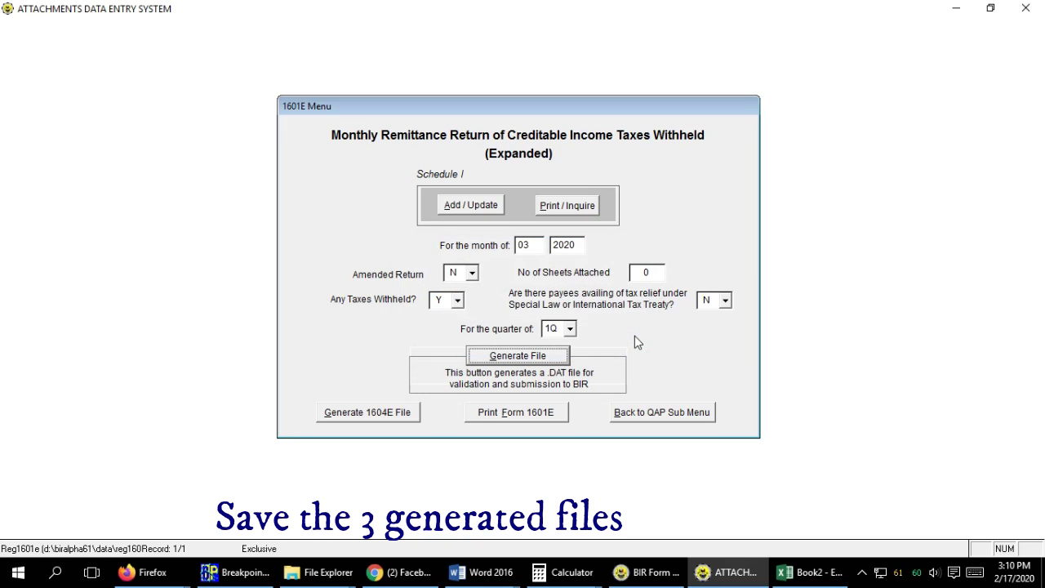
Exit data entry via the QAP and main menus and launch Alphalist Validation.
left_click(659, 414)
left_click(660, 390)
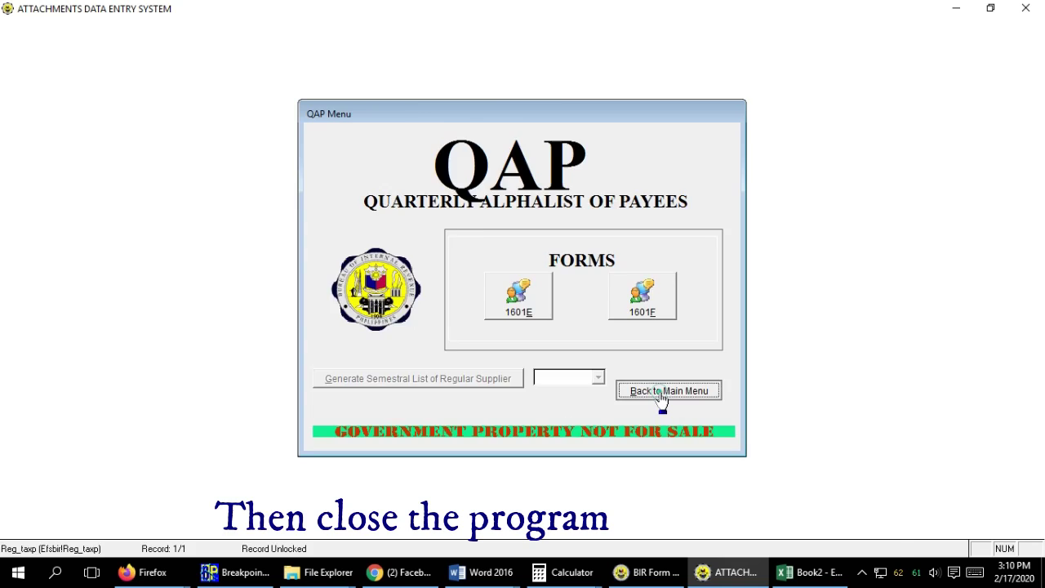
double_click(204, 525)
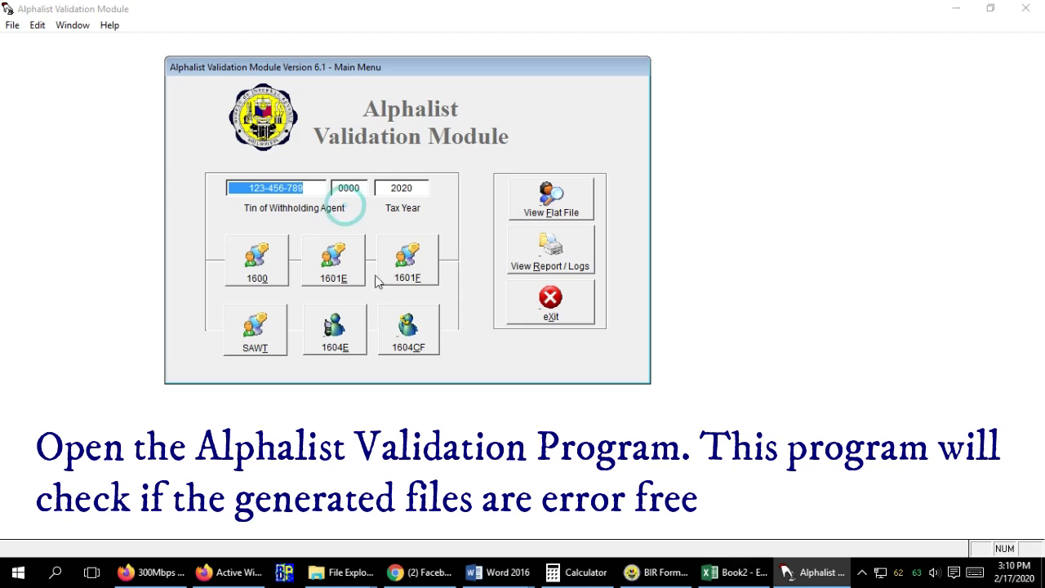
On the 1601E screen, load the January DAT file and validate it for month 01.
left_click(346, 286)
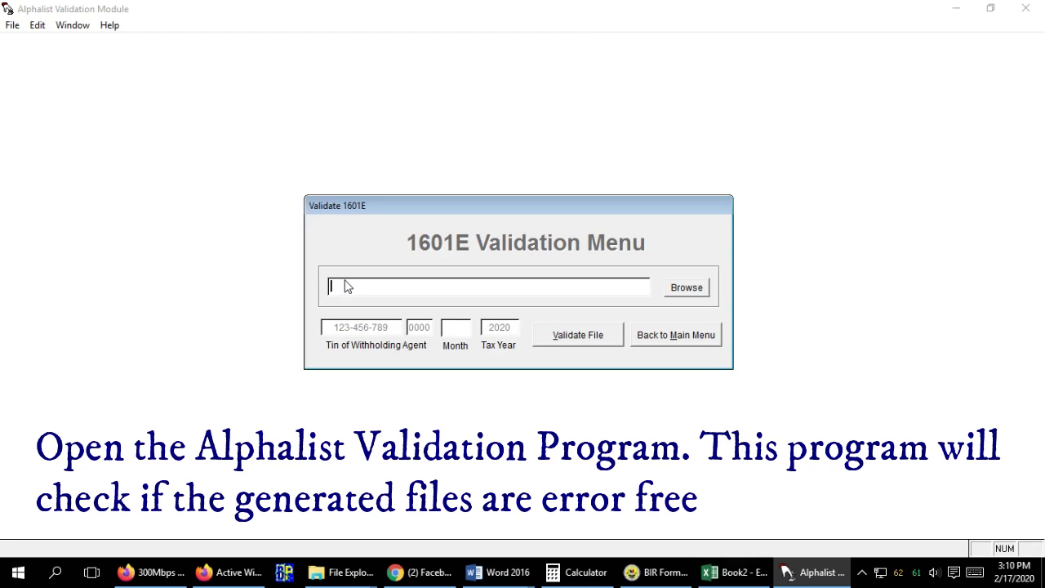
left_click(678, 335)
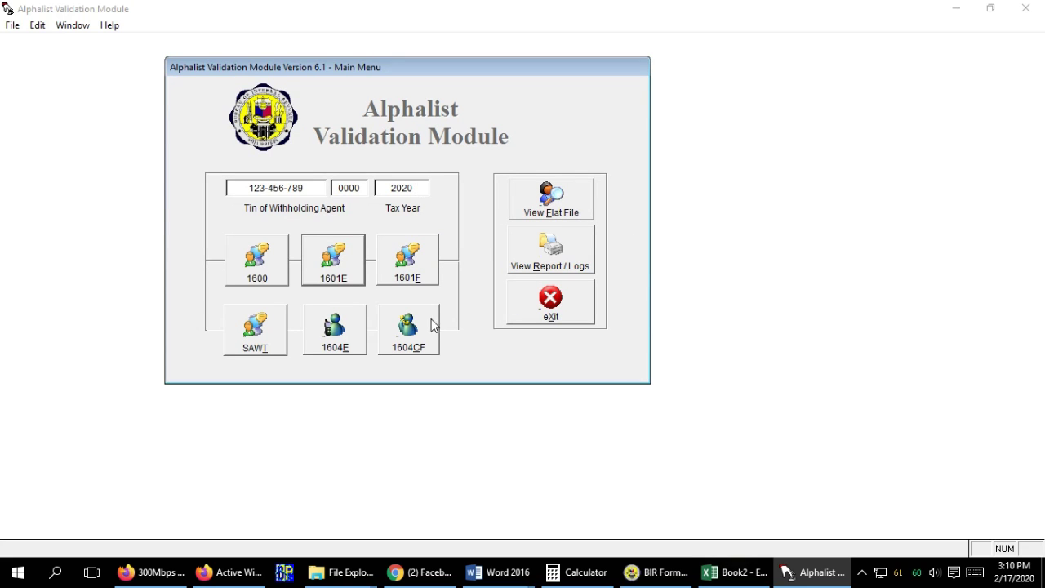
left_click(339, 280)
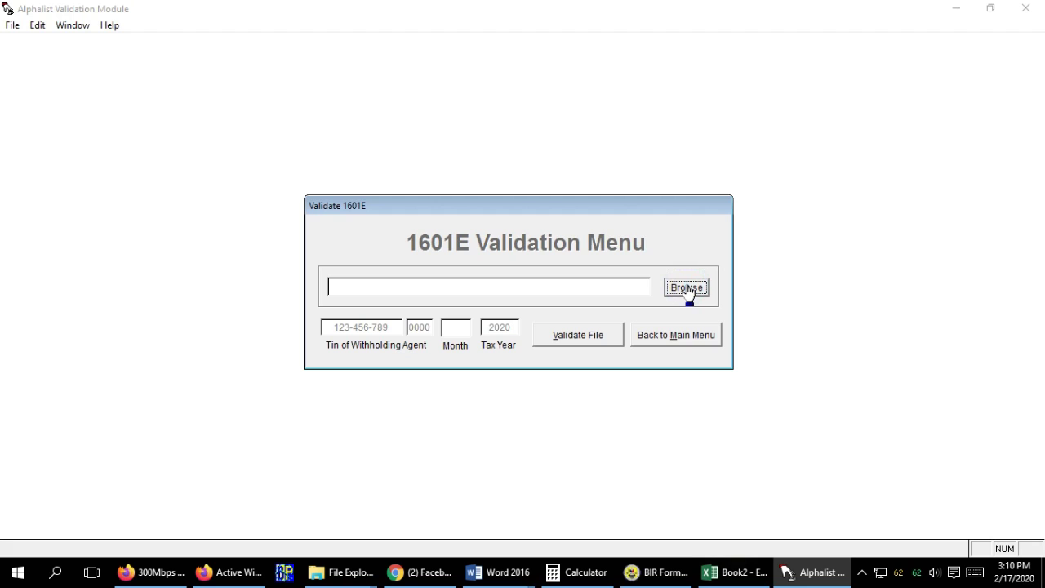
left_click(687, 288)
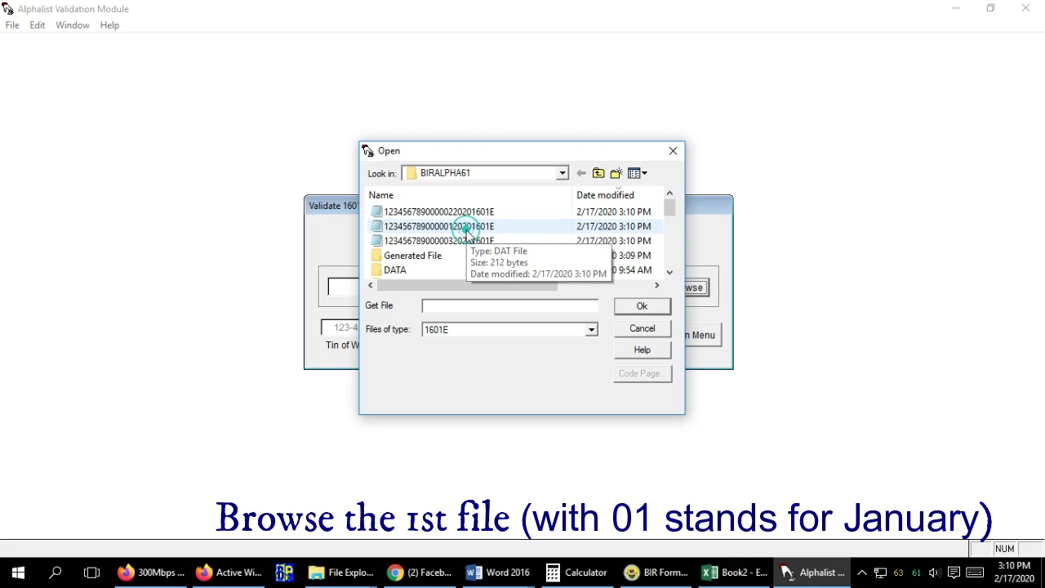
left_click(438, 226)
left_click(642, 307)
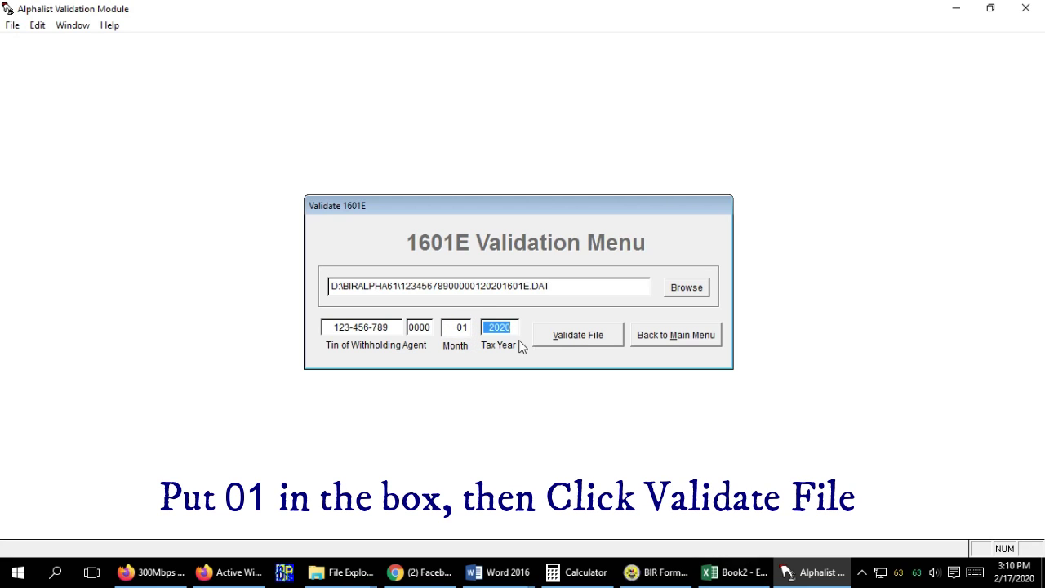
left_click(569, 343)
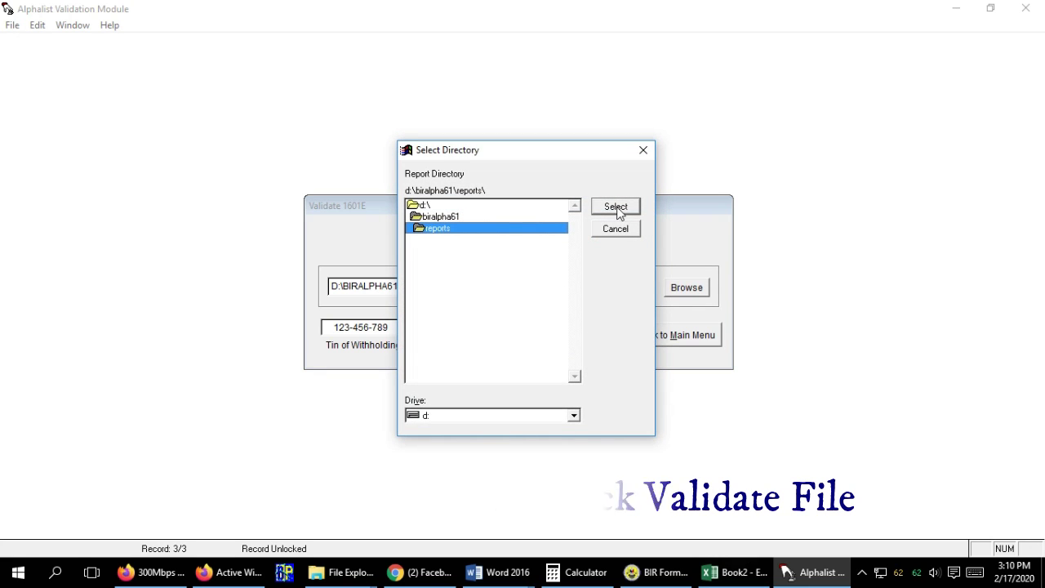
Accept the reports folder, confirm 'No Errors Encountered' in the log, and acknowledge success.
left_click(614, 206)
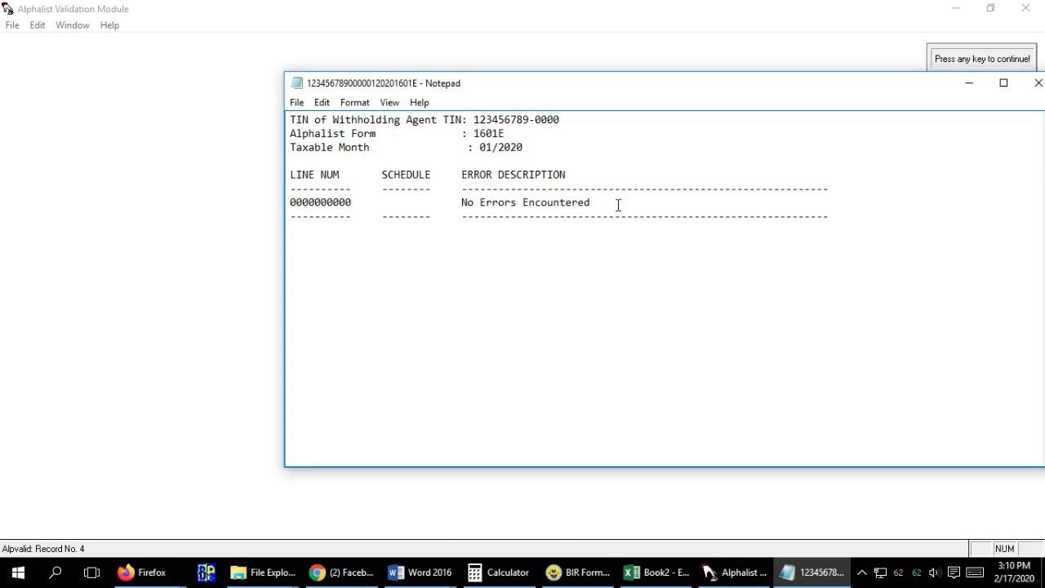
left_click_drag(584, 206, 255, 200)
left_click_drag(950, 93, 875, 100)
left_click(961, 95)
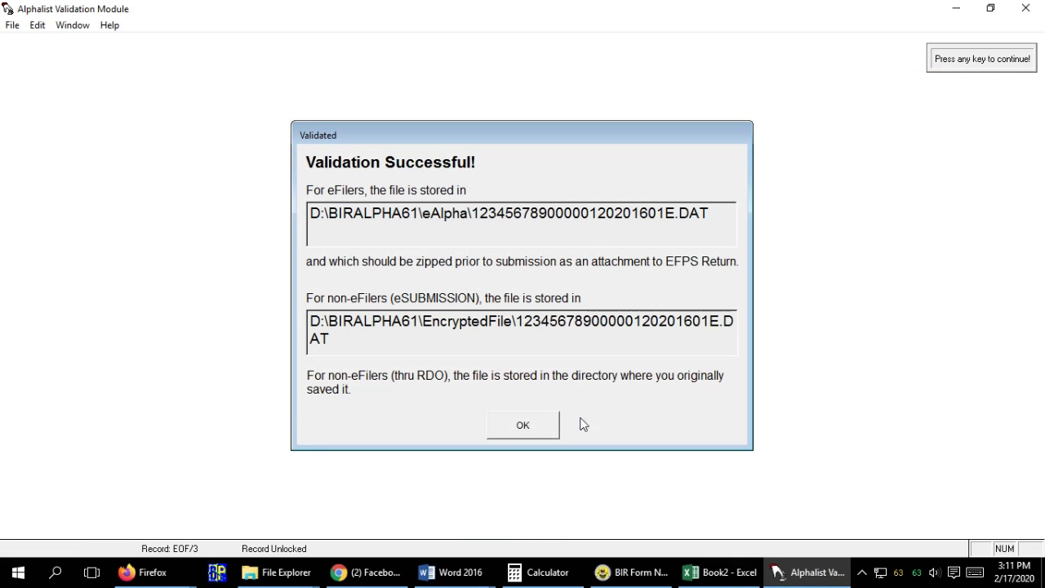
left_click(544, 430)
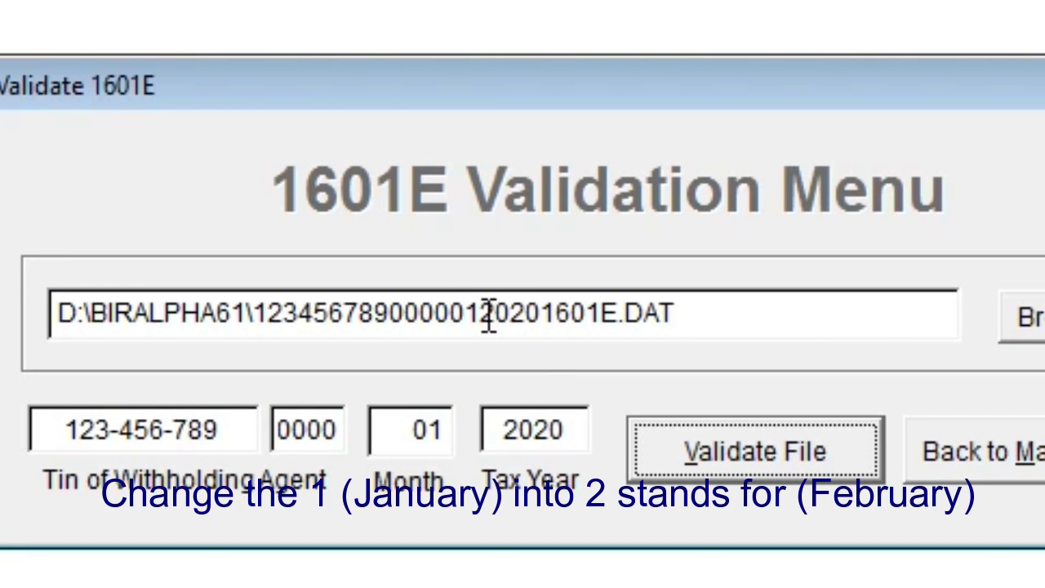
Change the file path's month digit to 2, set Month to 02, and validate.
left_click(489, 314)
key("BackSpace")
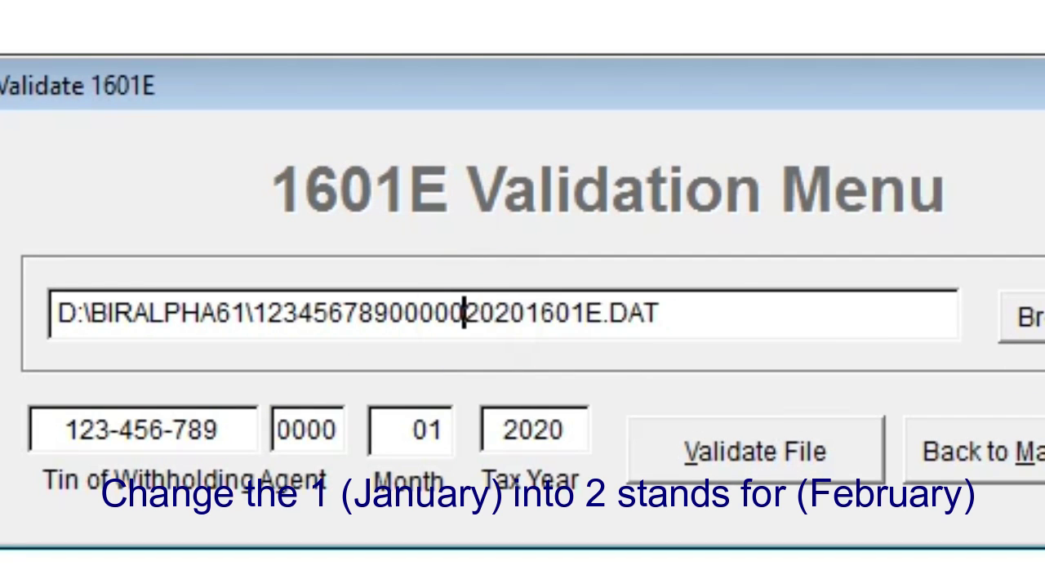
type("2")
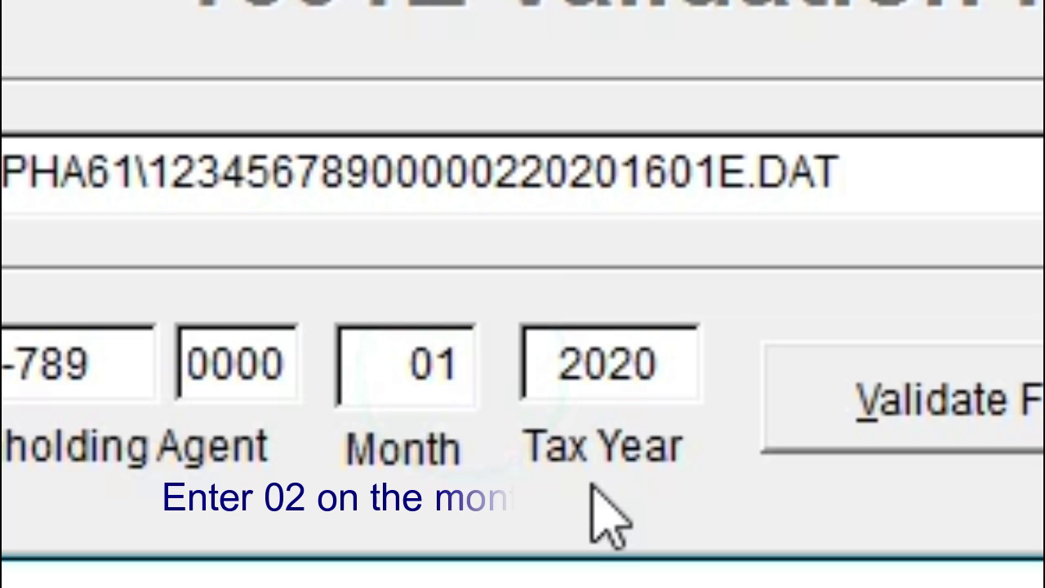
key("BackSpace")
type("2")
key("Tab")
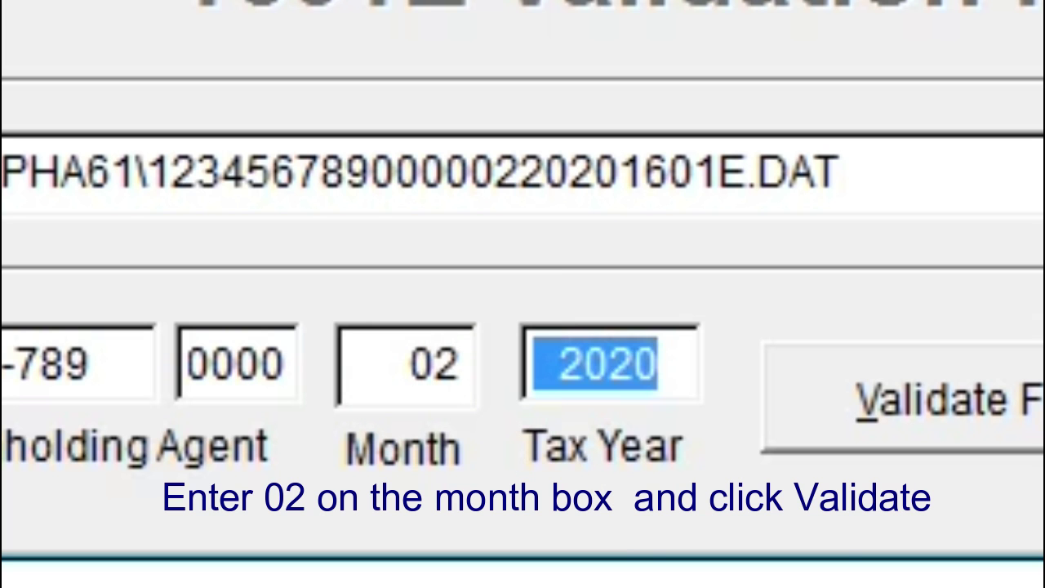
left_click(932, 390)
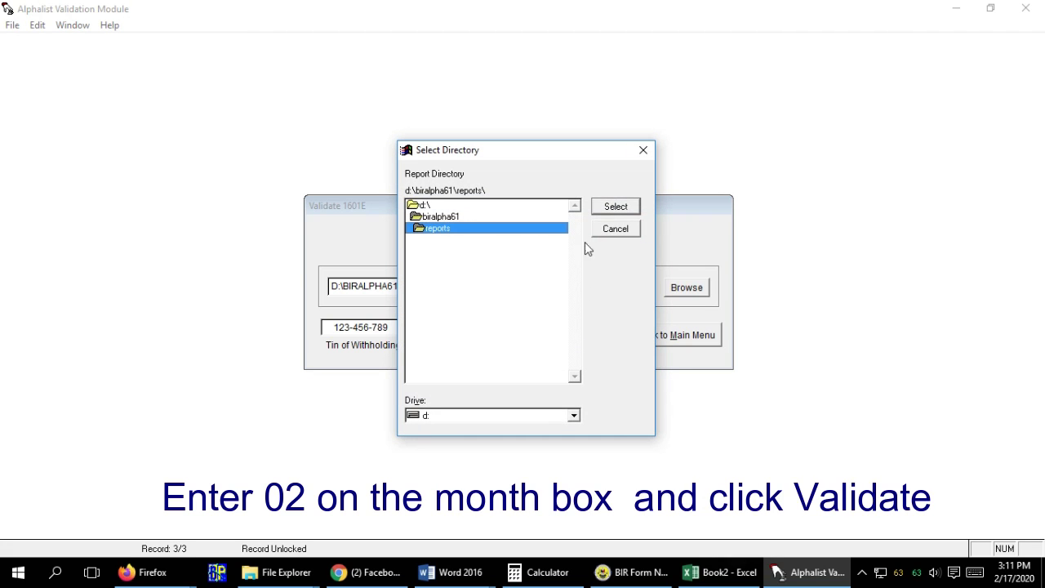
left_click(618, 209)
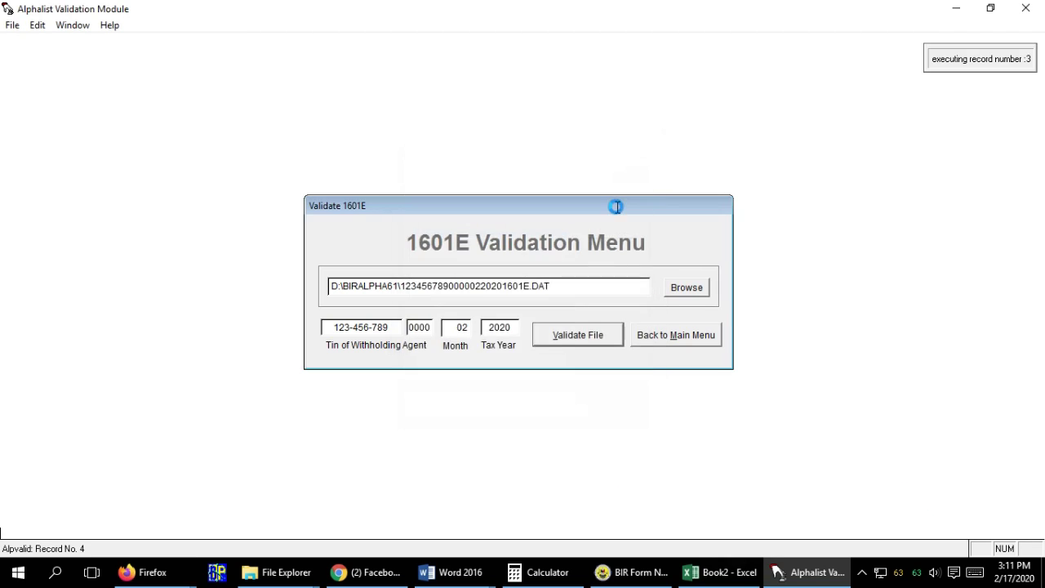